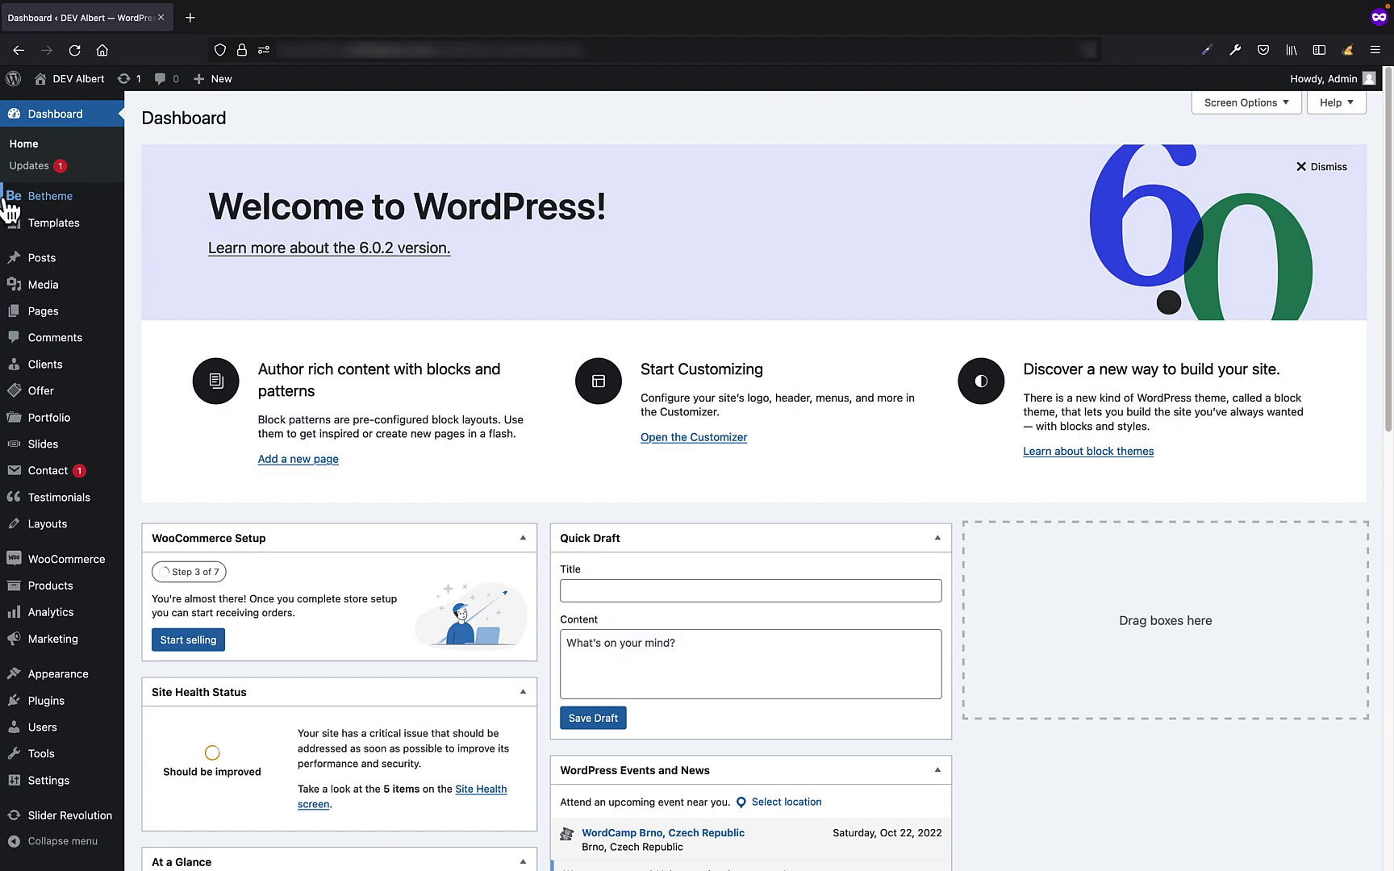
Bring up the Betheme dashboard, which reports the theme up to date at version 26.5.
mouse_move(24, 197)
left_click(159, 200)
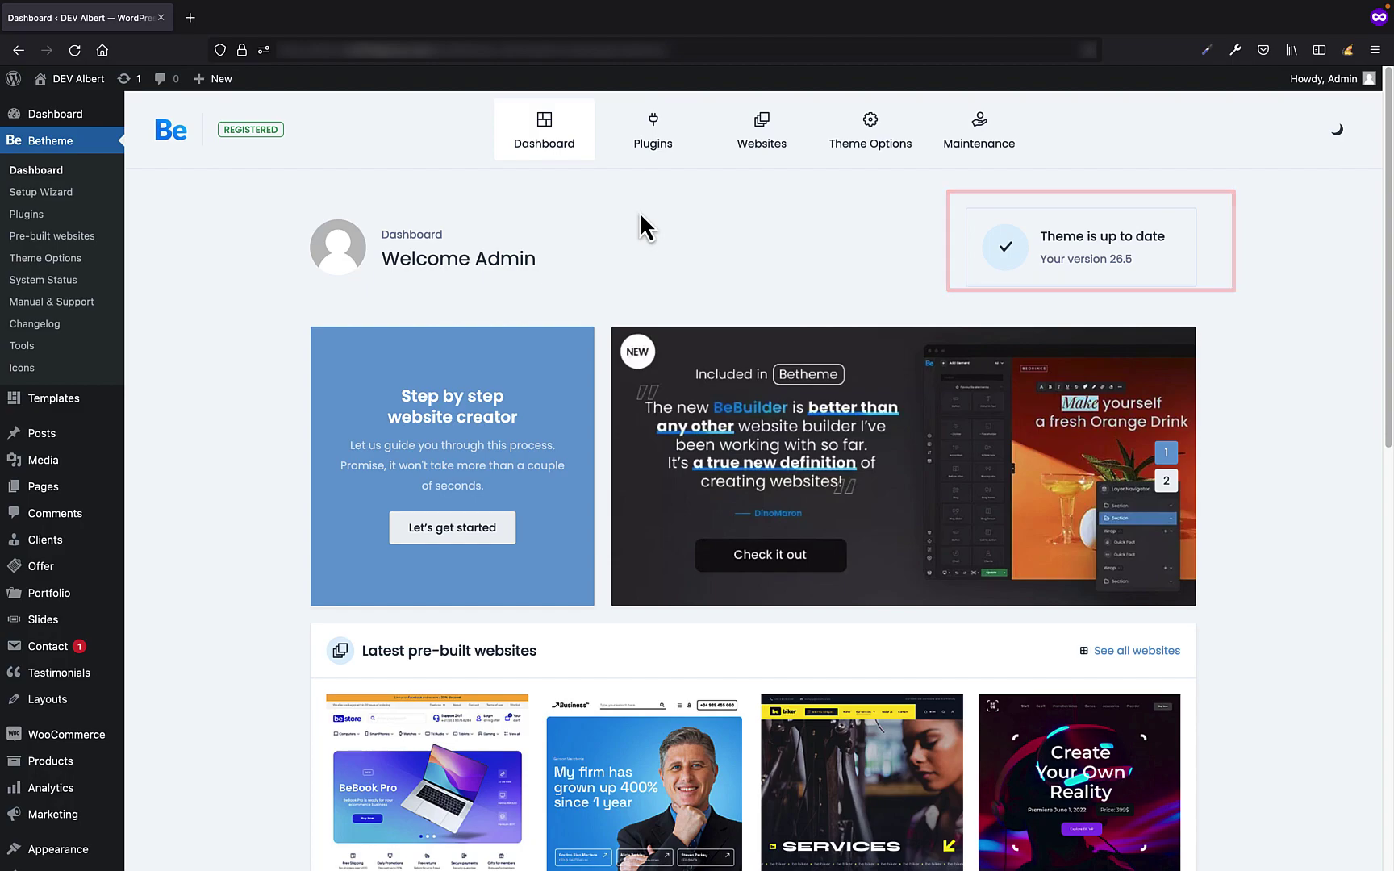
scroll(639, 212, "down", 2)
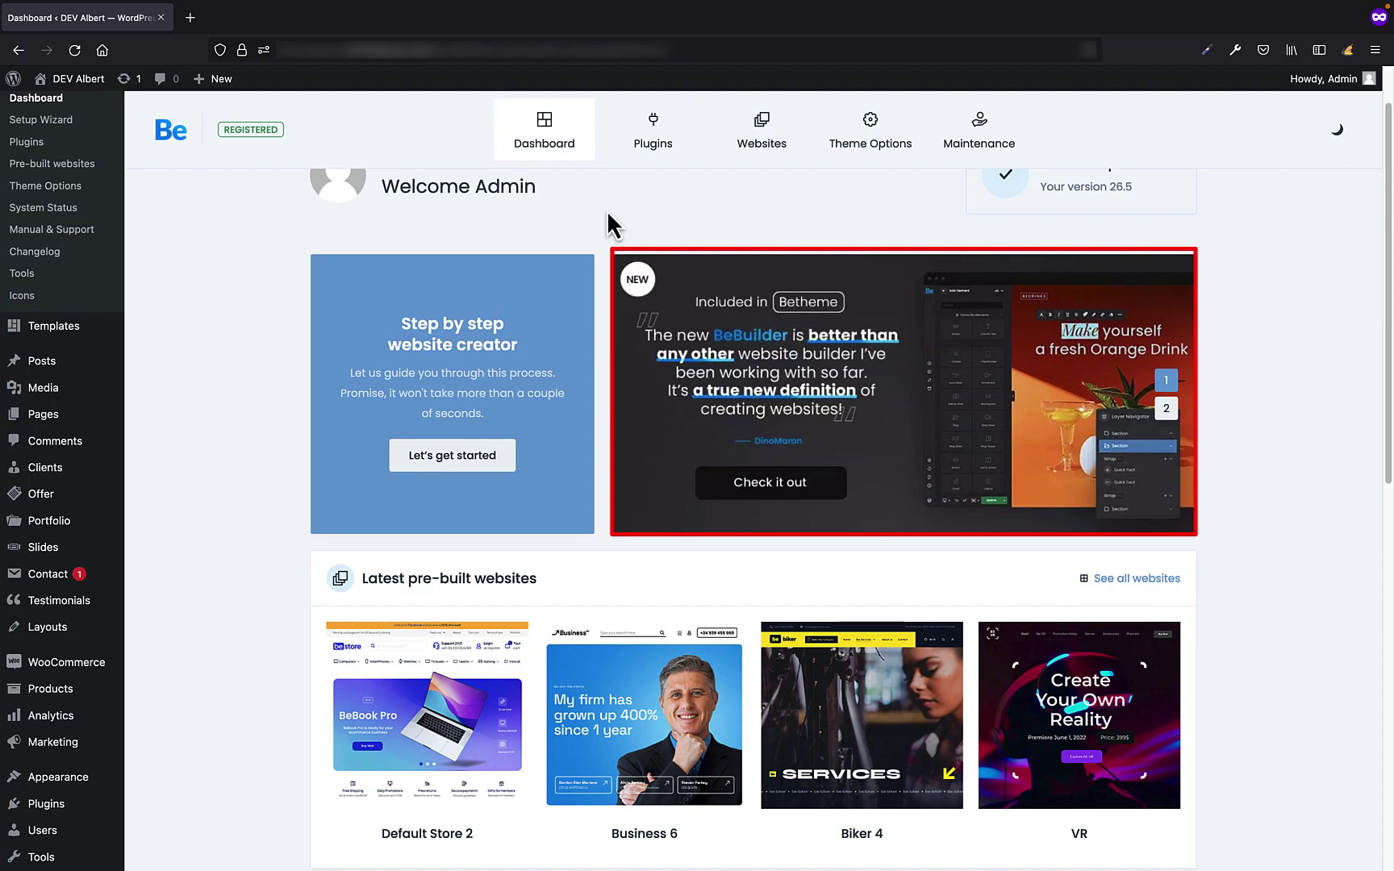
scroll(607, 210, "down", 3)
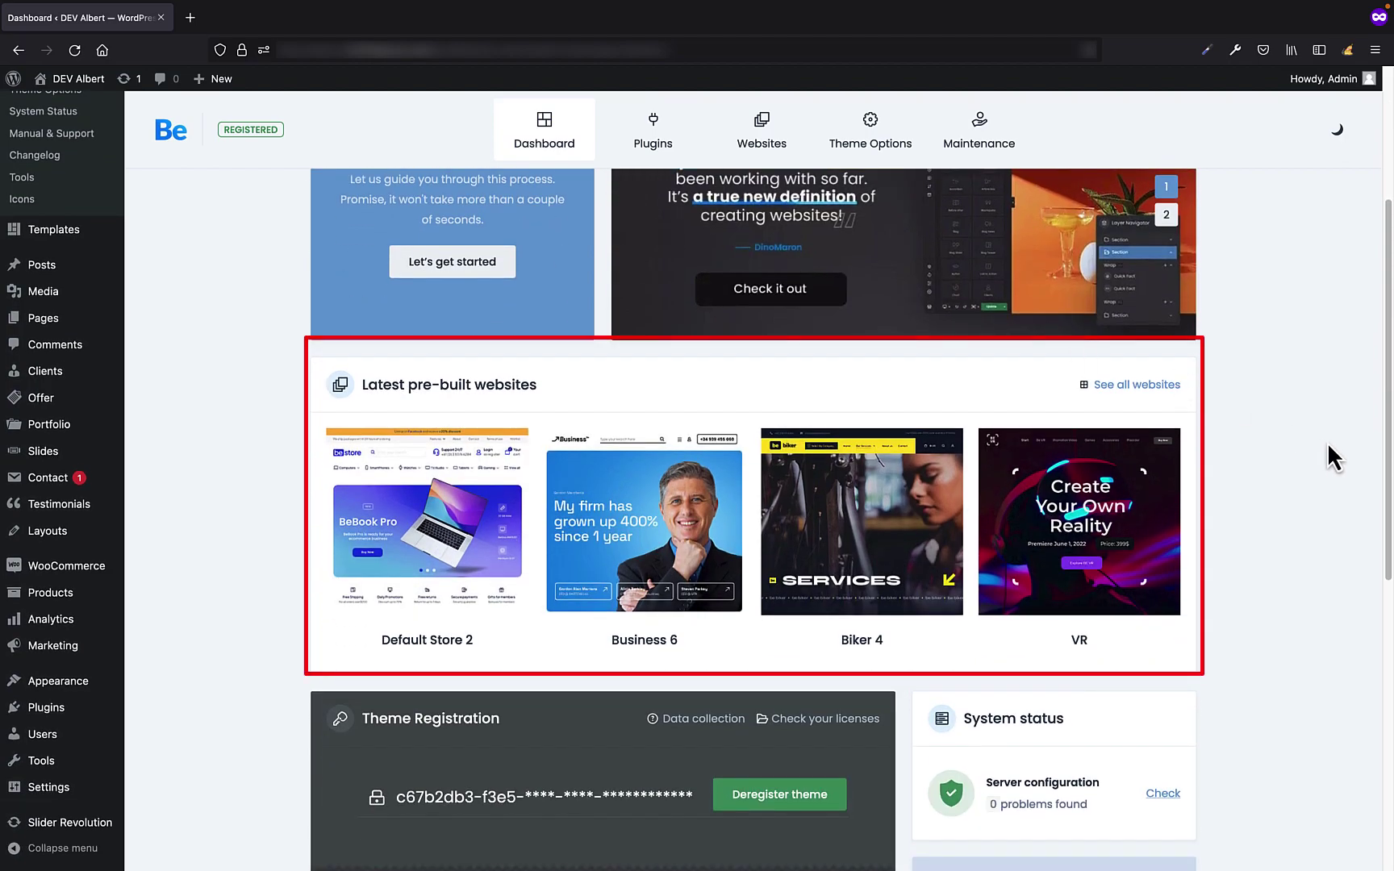
scroll(1333, 458, "down", 5)
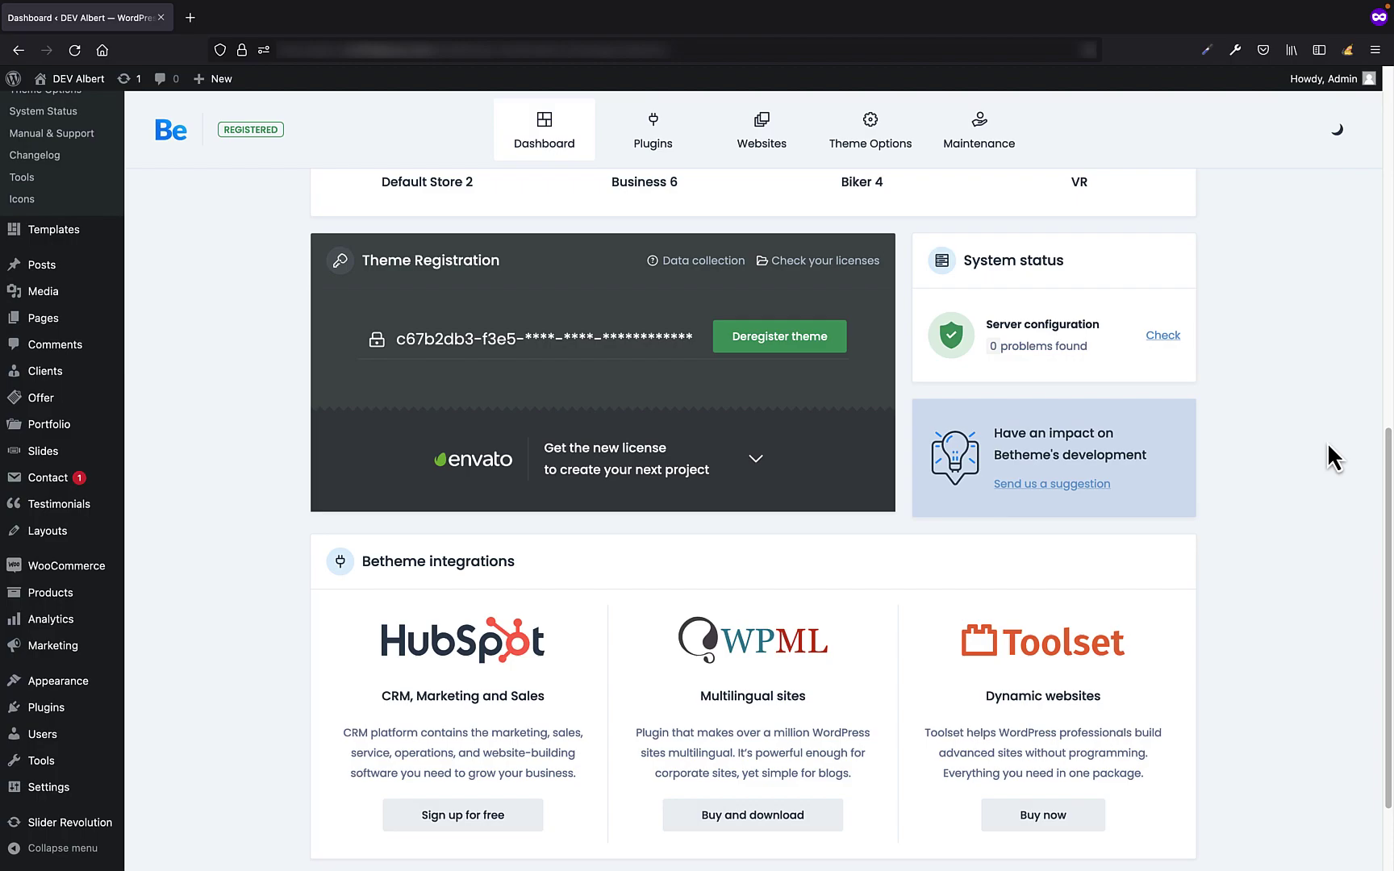
scroll(1332, 458, "down", 2)
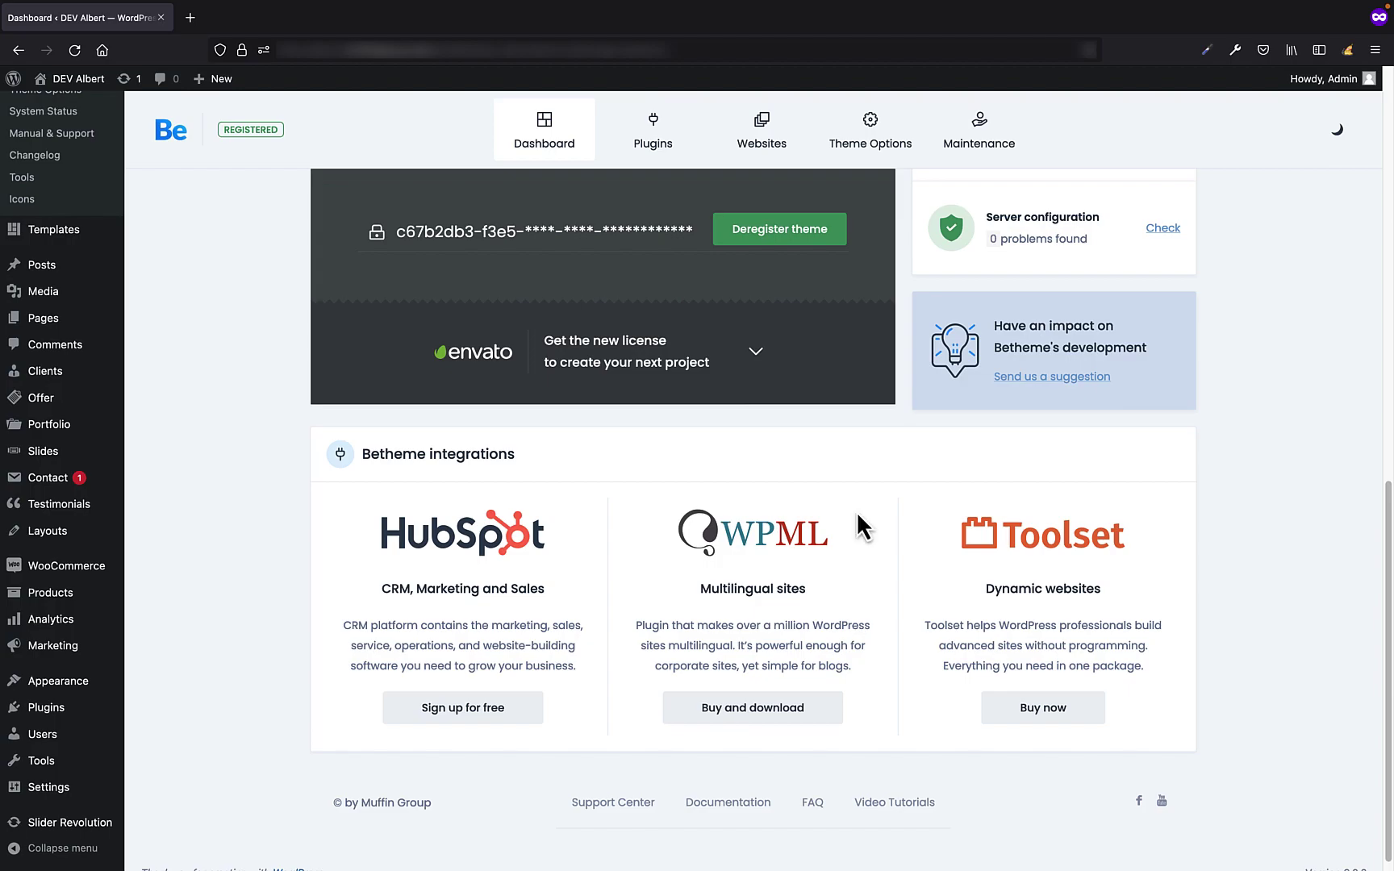
Browse the Betheme Plugins page, including Contact Form 7 shown as active.
left_click(633, 144)
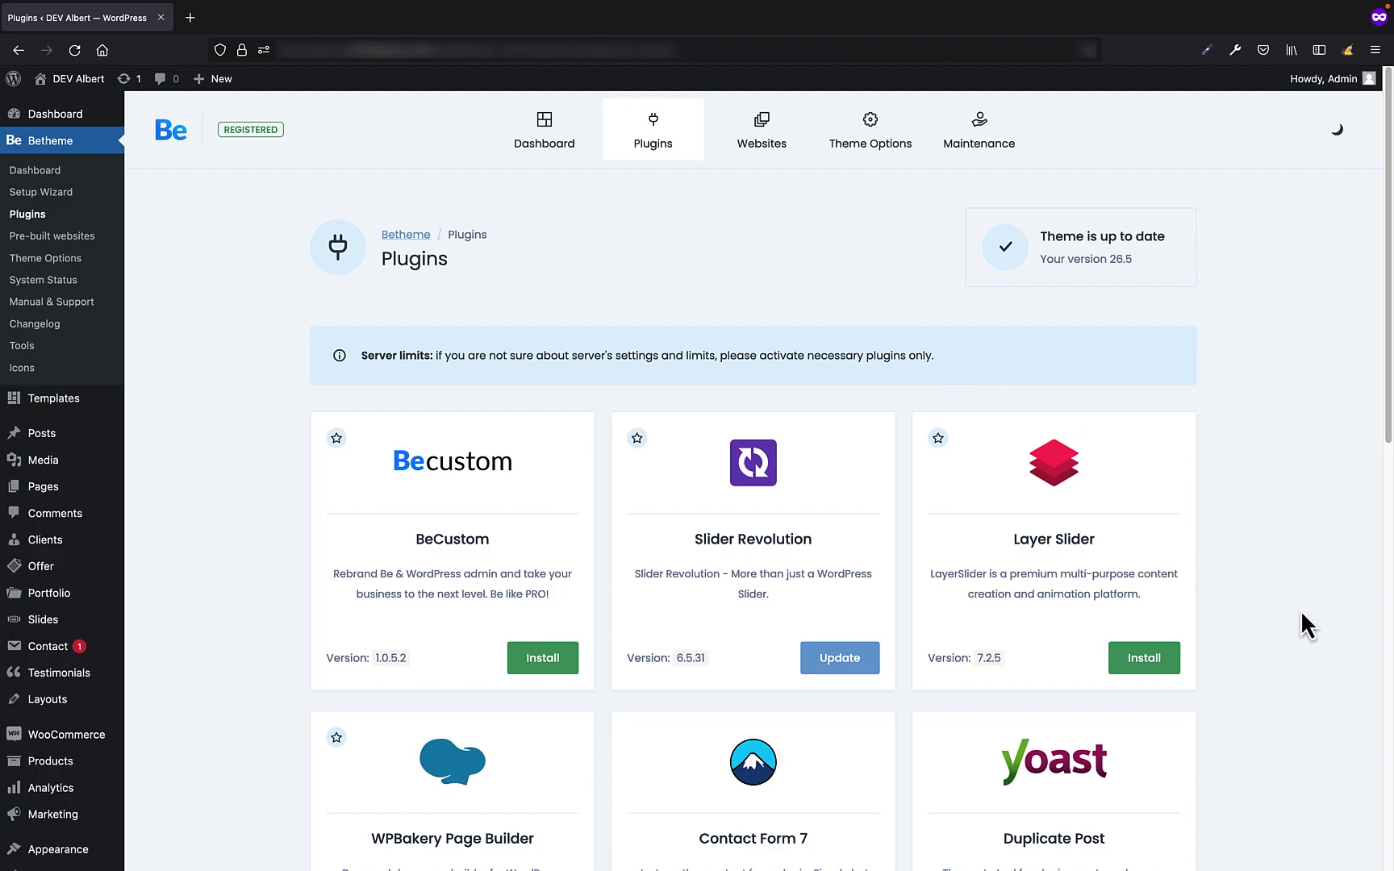
scroll(1300, 610, "down", 8)
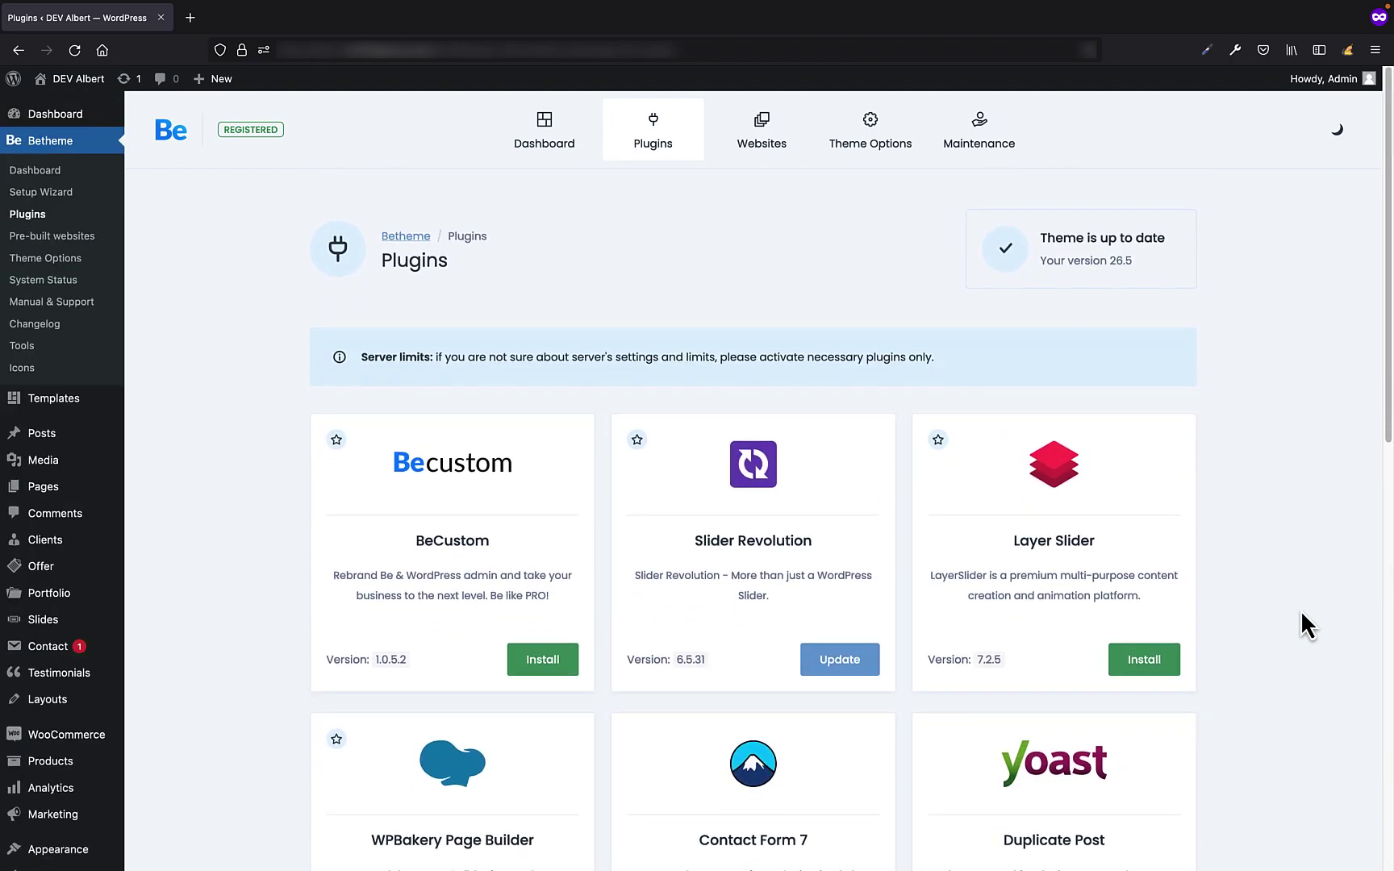
Browse the Betheme library of pre-built websites.
left_click(761, 137)
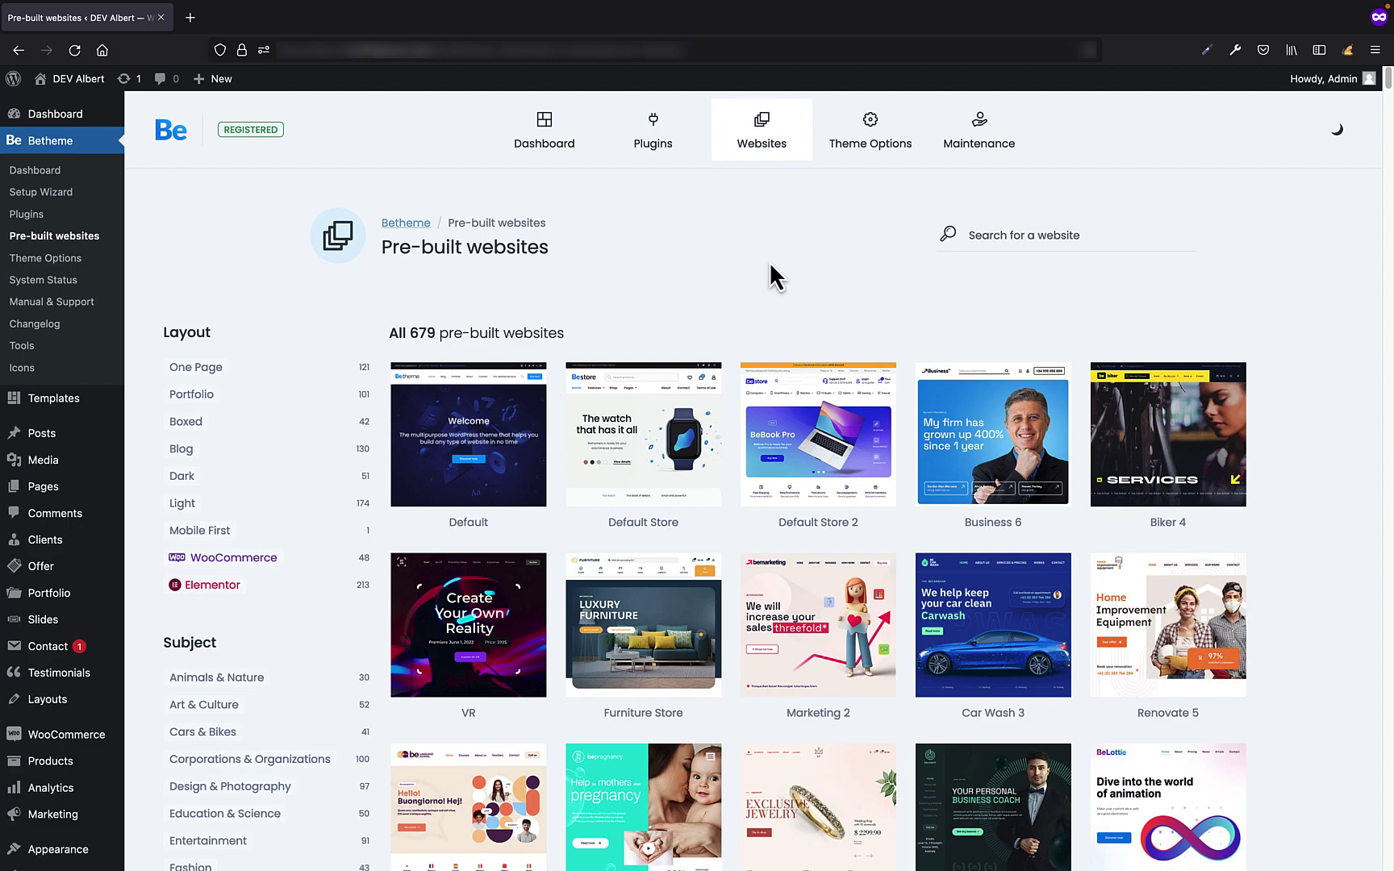
scroll(278, 436, "down", 2)
scroll(275, 429, "down", 2)
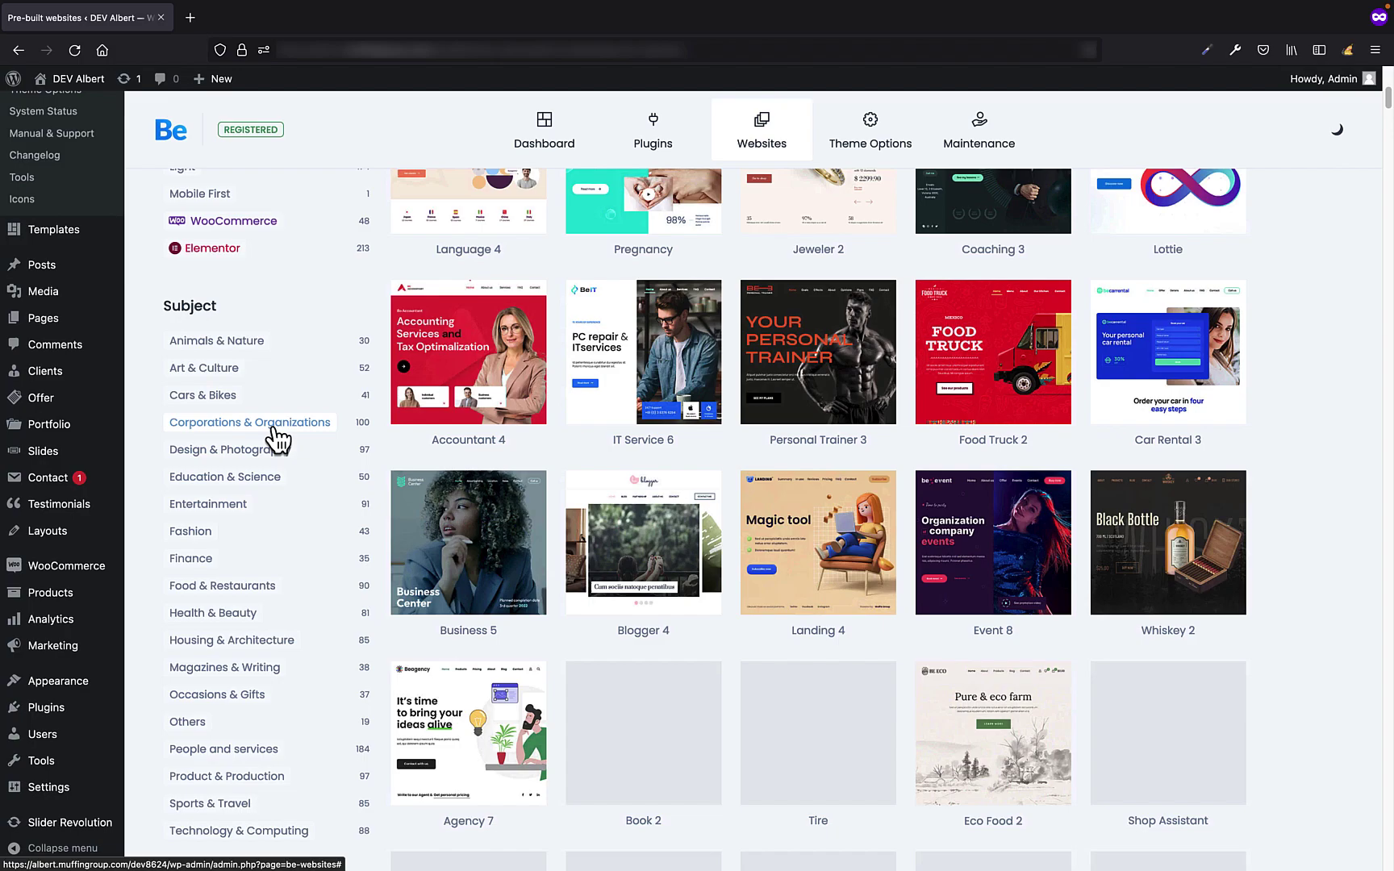
scroll(275, 428, "up", 4)
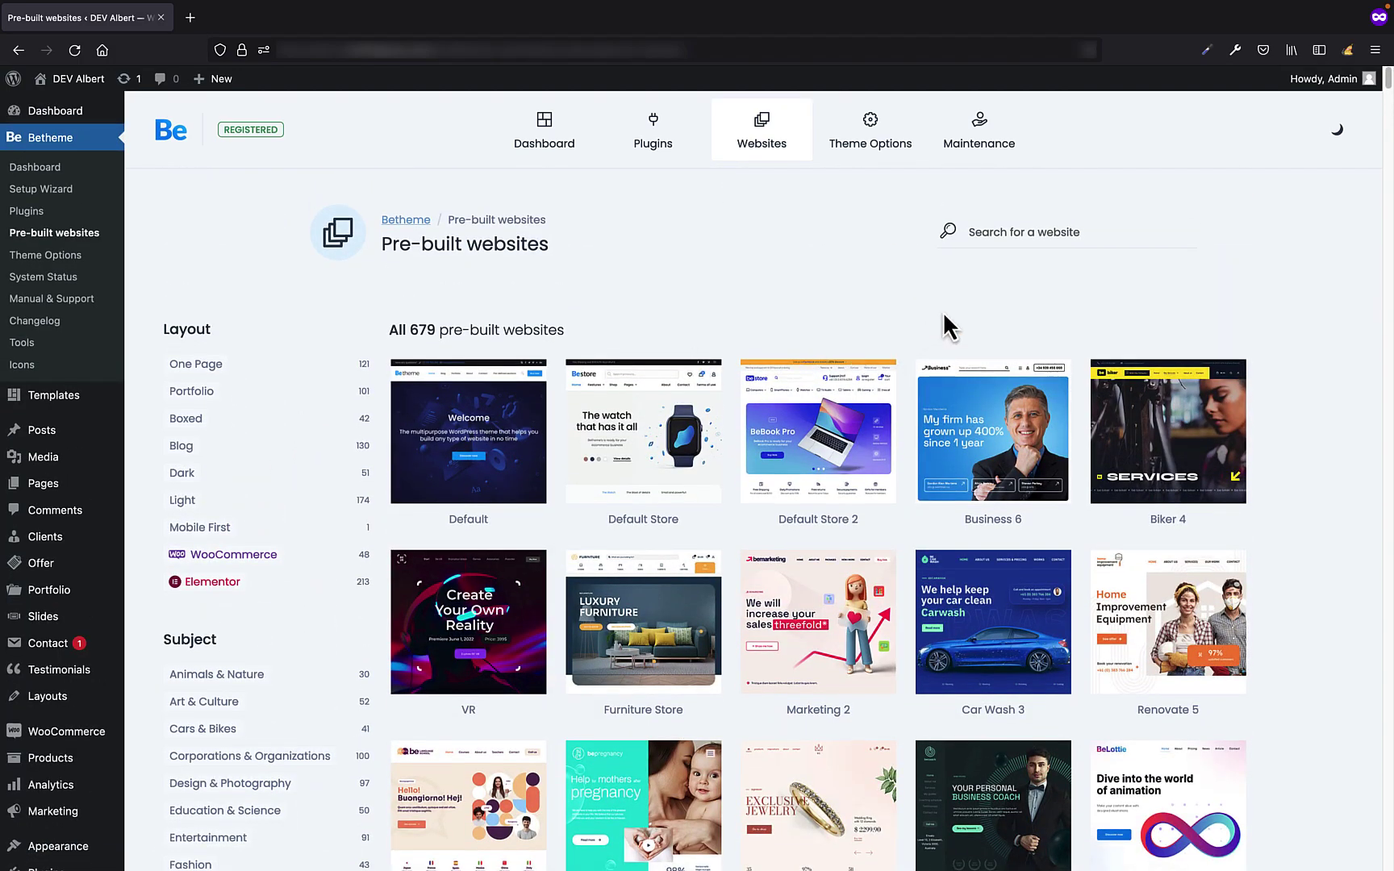
Search the pre-built websites for 'business', returning 37 of 679 results.
left_click(1037, 235)
type("business")
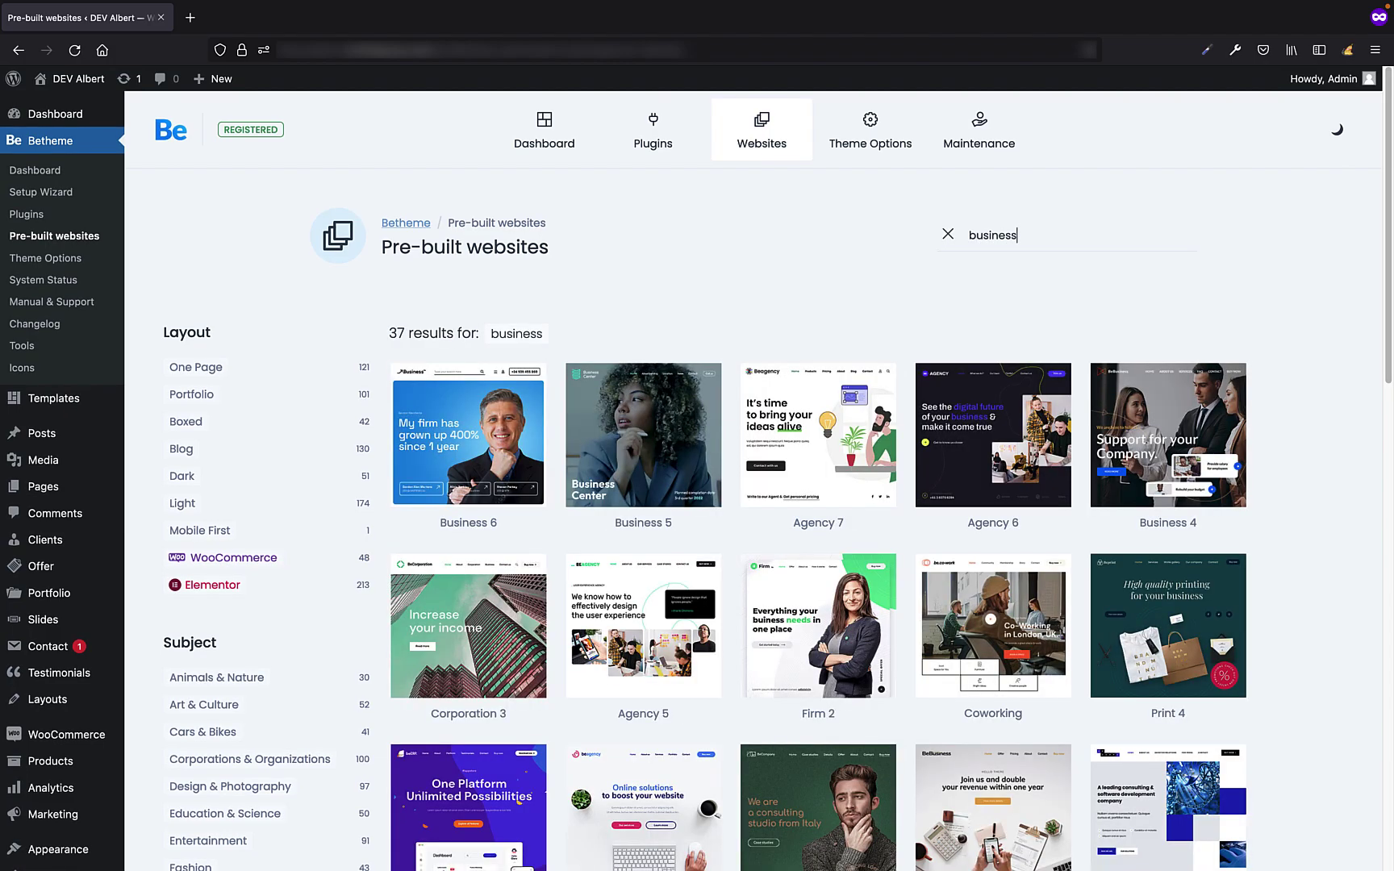
scroll(1357, 398, "down", 6)
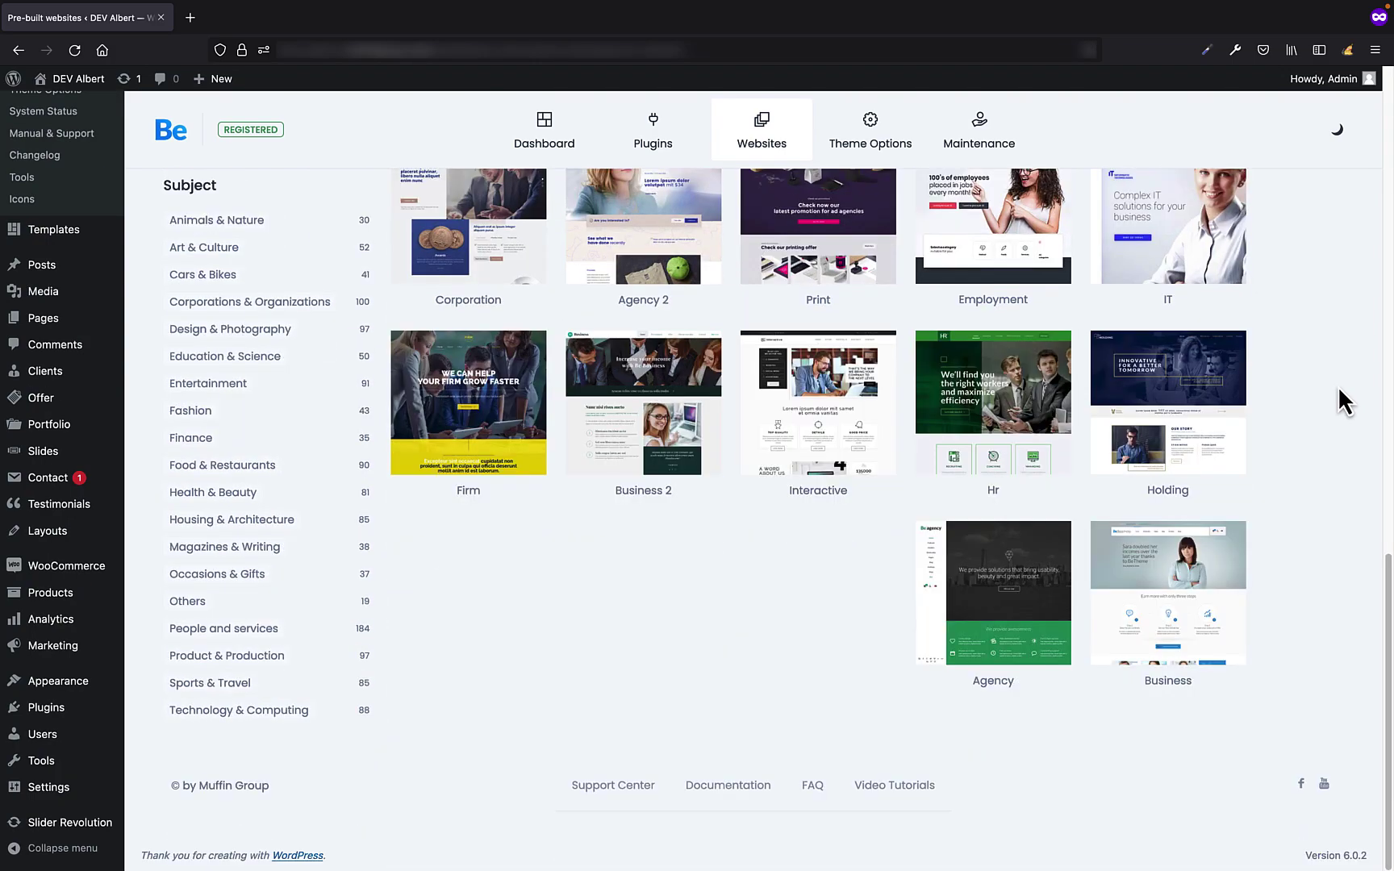
scroll(1337, 385, "up", 10)
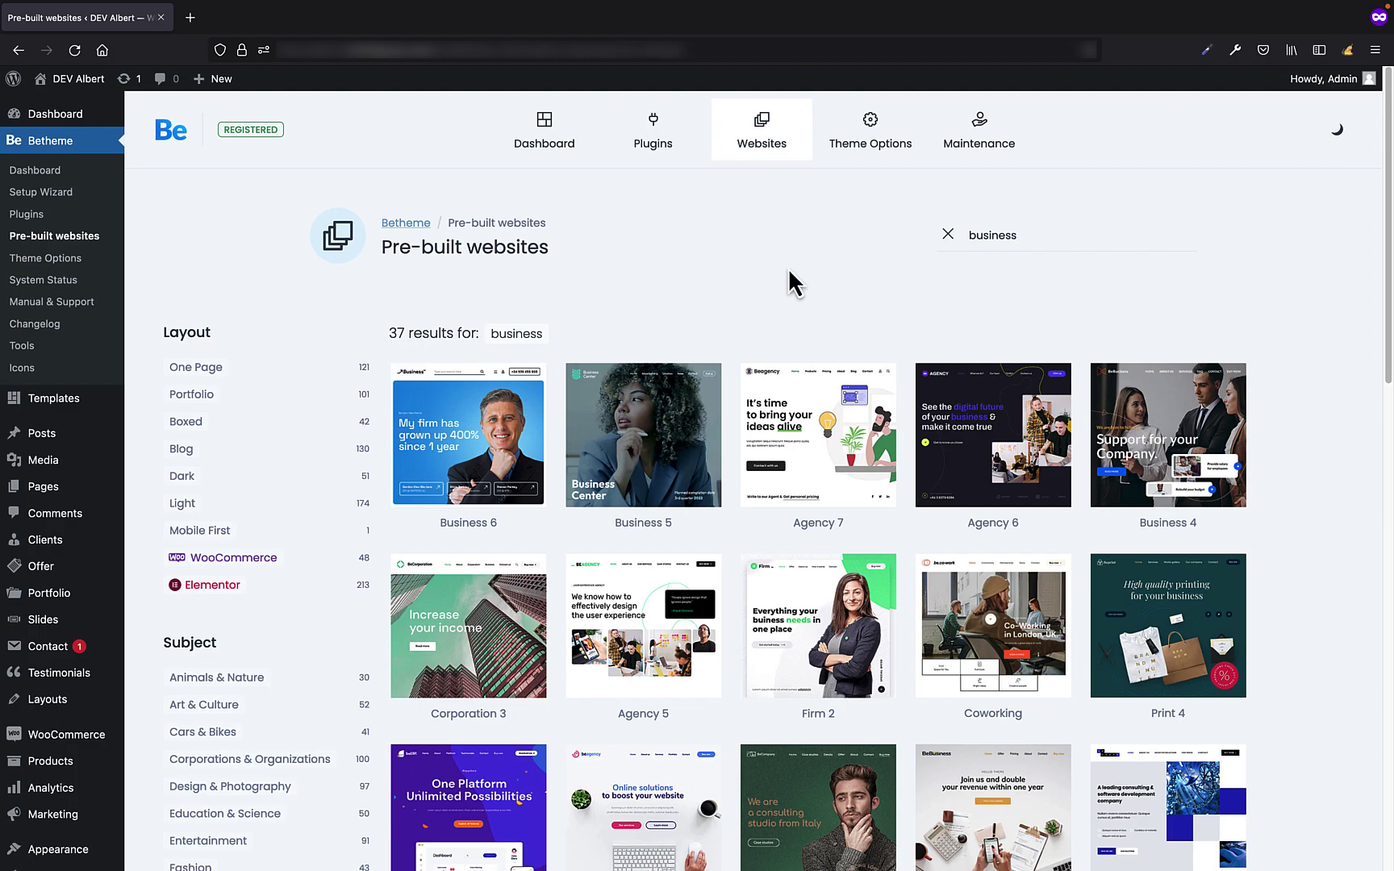
Show the Menu & Action Bar > Header & Subheader layout styles, like Fixed, Transparent and Split menu.
left_click(879, 144)
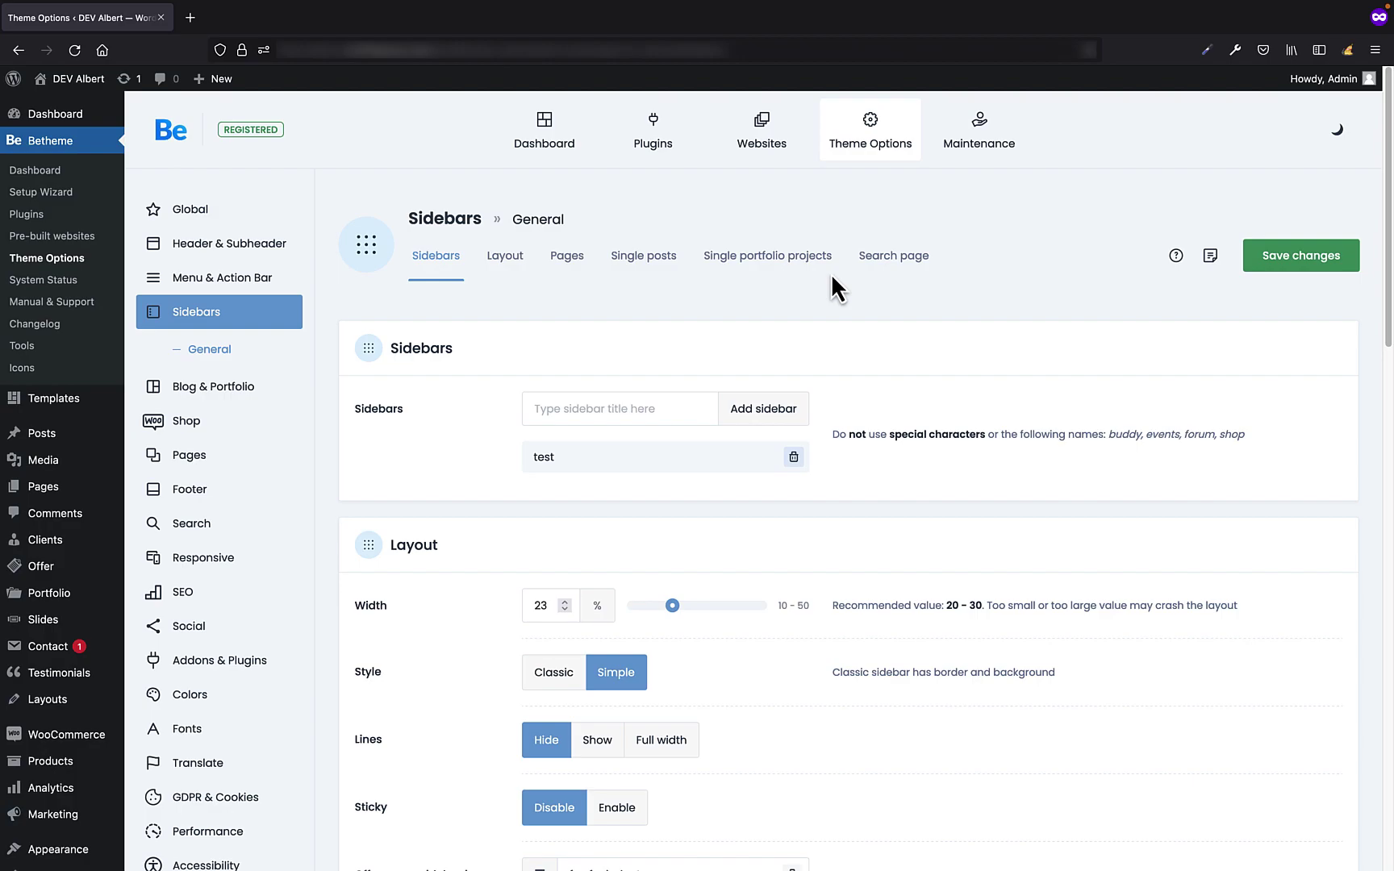
scroll(831, 273, "down", 5)
scroll(833, 284, "up", 5)
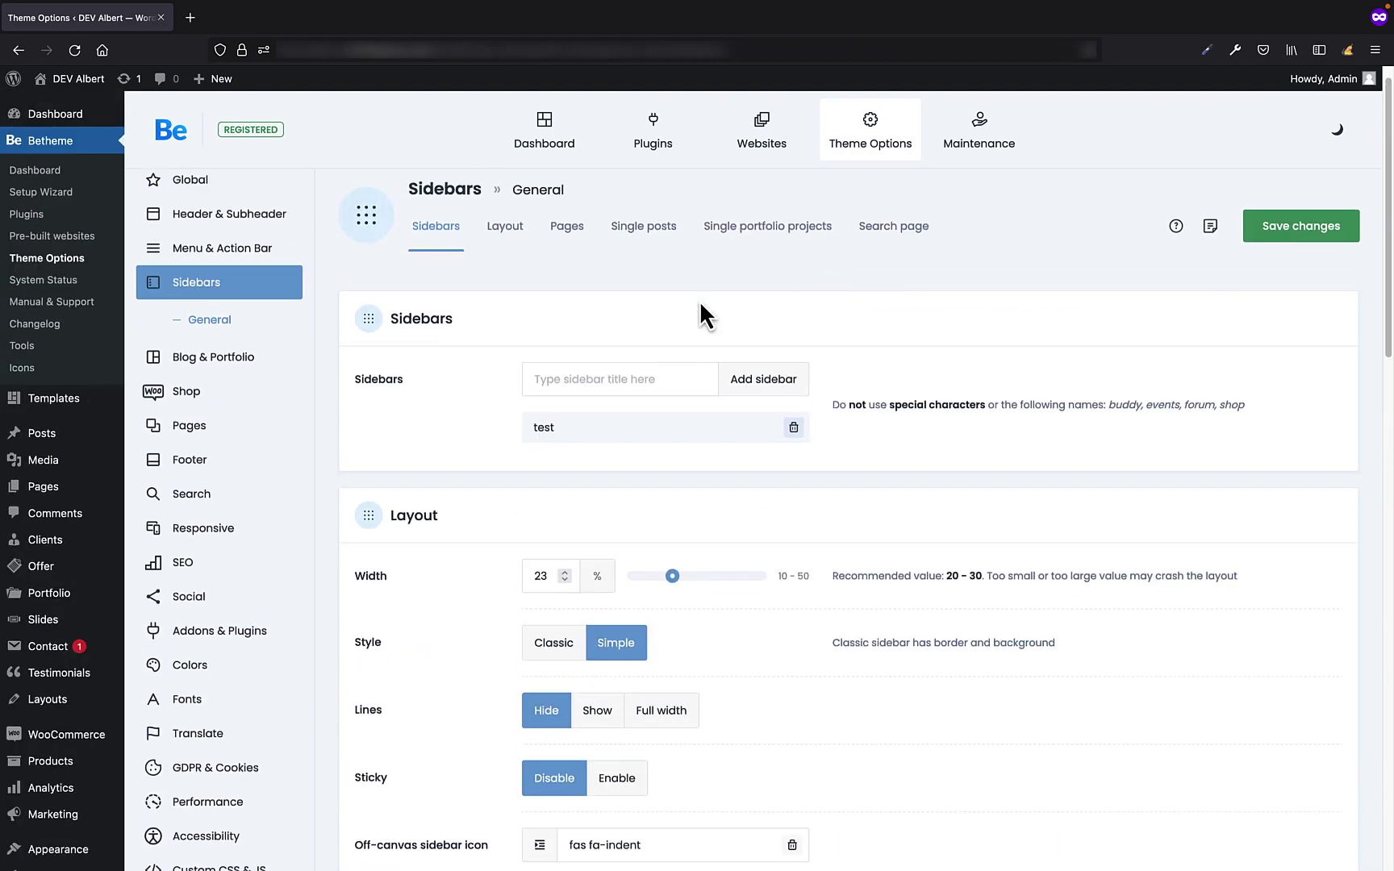
left_click(198, 371)
left_click(213, 315)
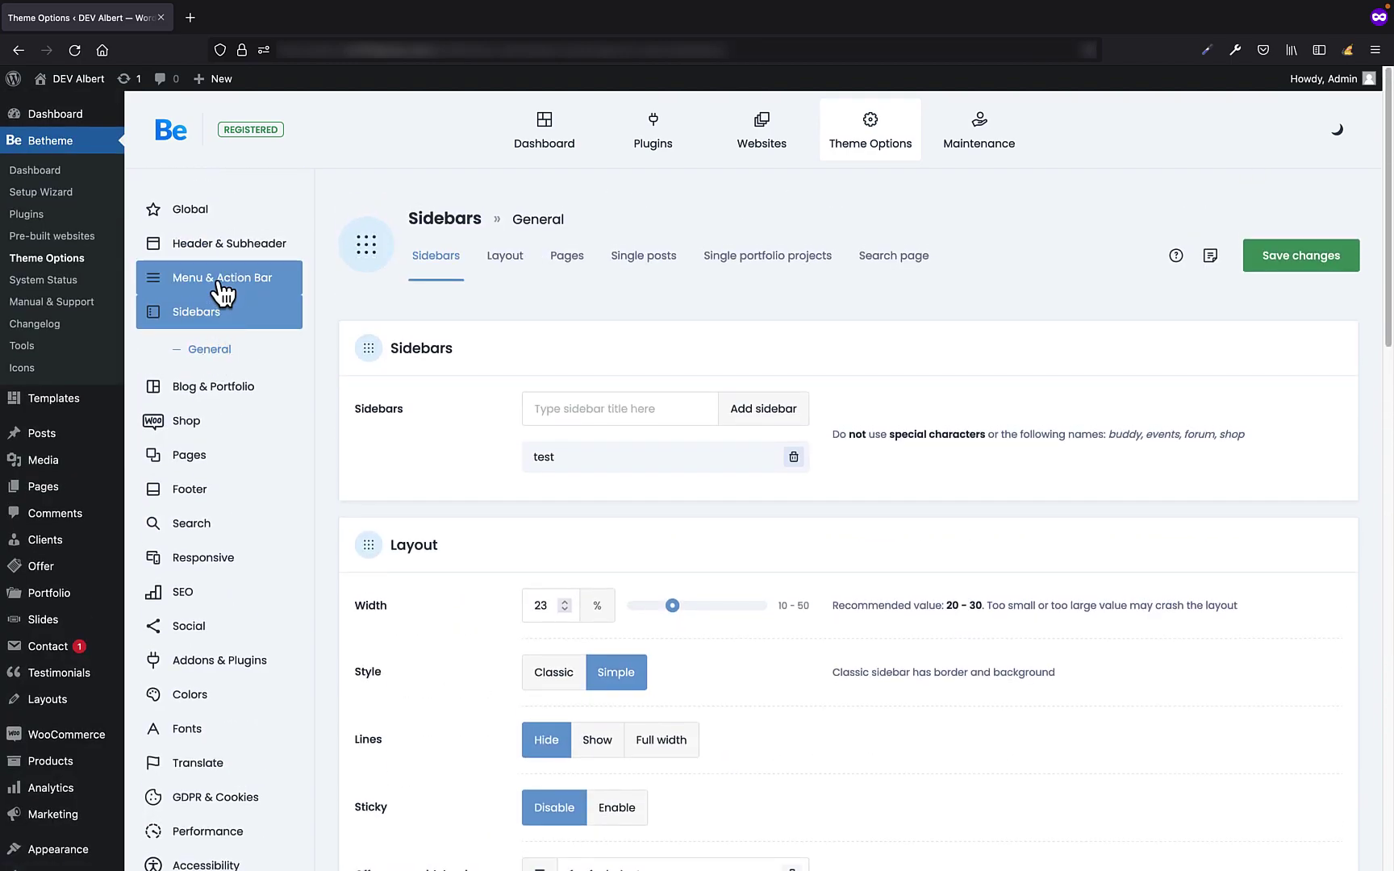
left_click(223, 289)
left_click(218, 246)
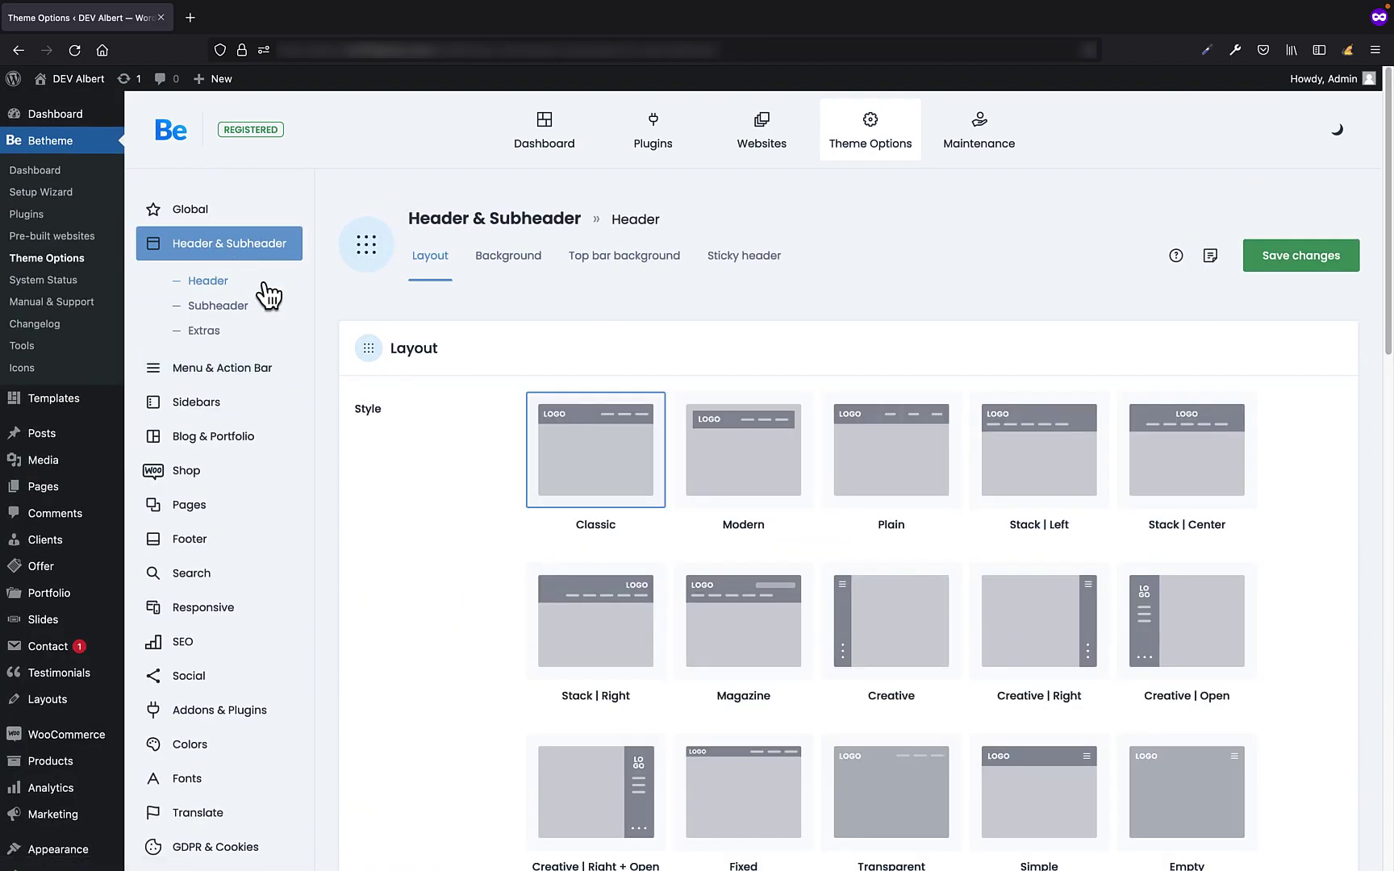
scroll(214, 440, "down", 5)
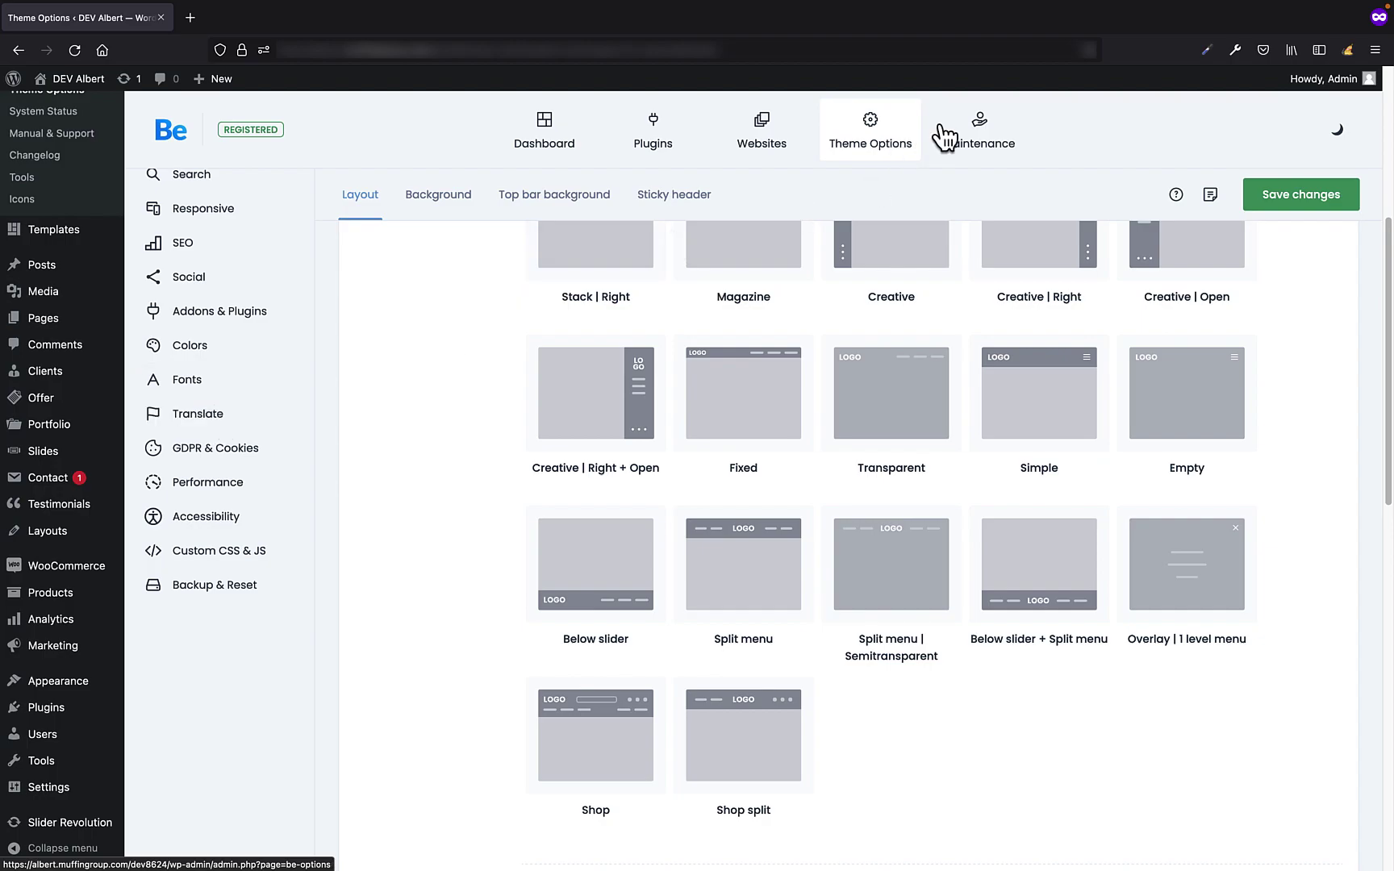
Visit the Setup Wizard, then view System status showing PHP 7.4.29 and WordPress 6.0.2.
mouse_move(958, 141)
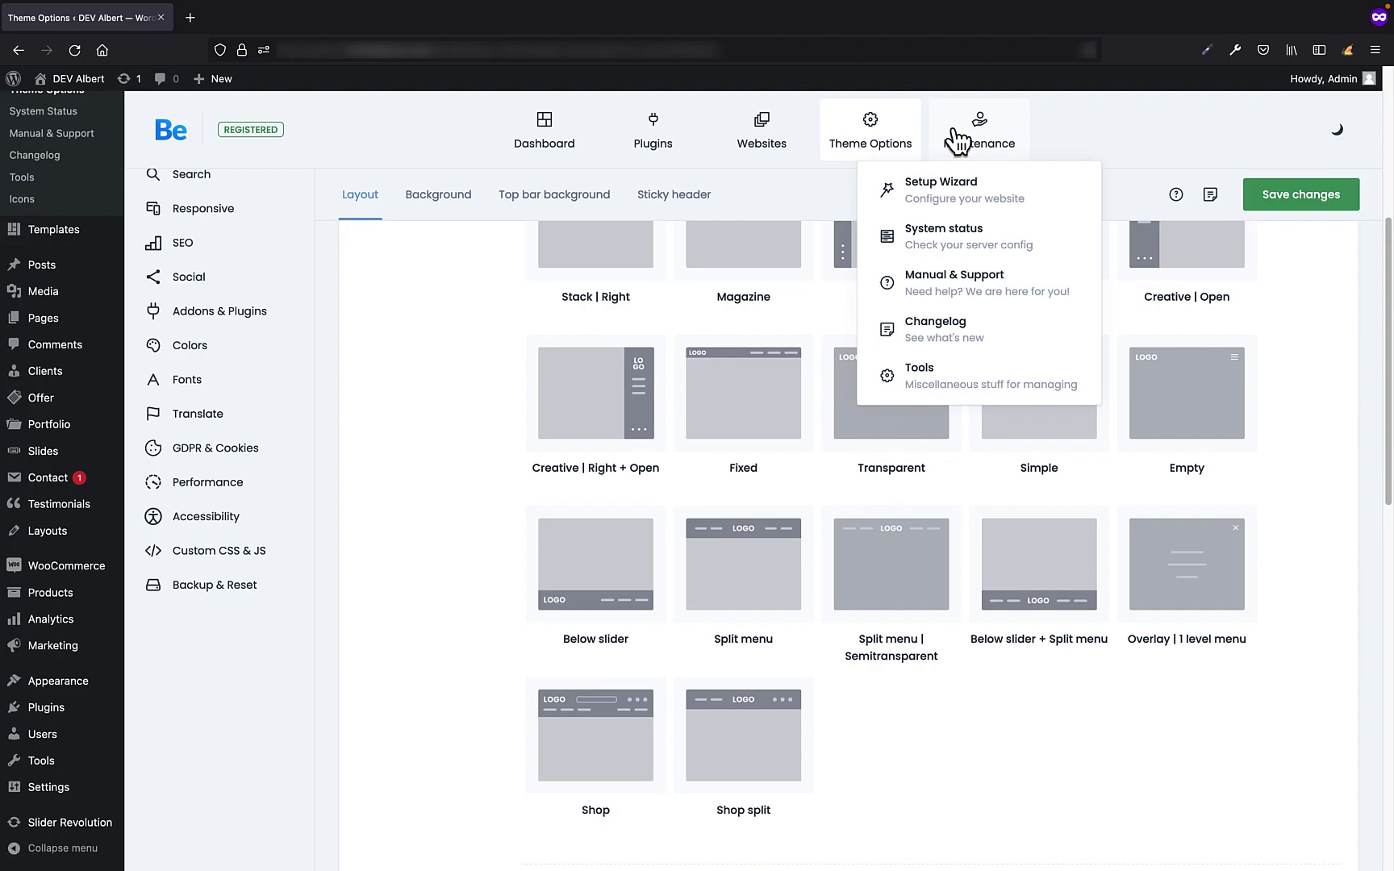
left_click(1030, 196)
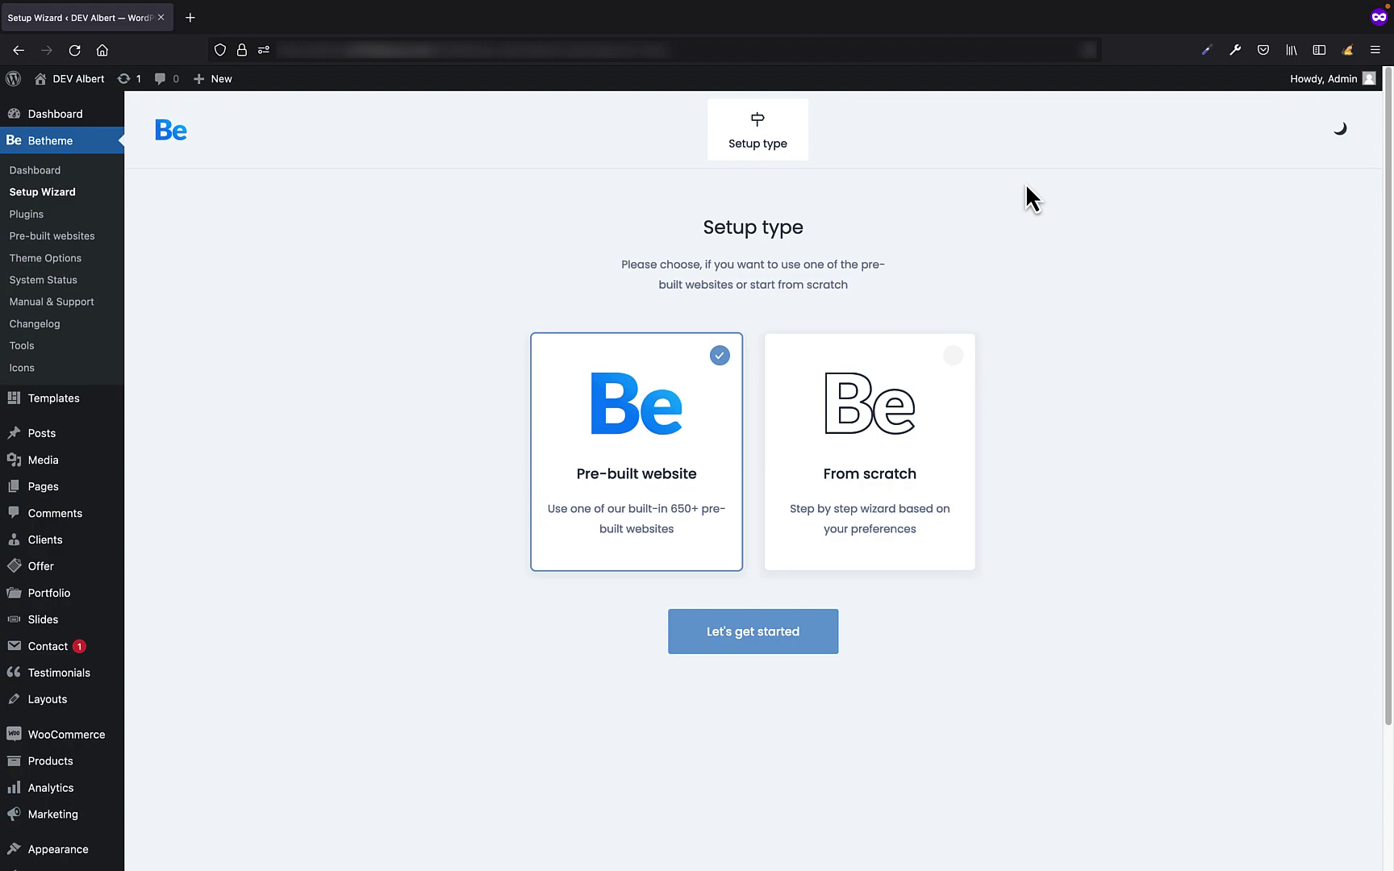
left_click(66, 172)
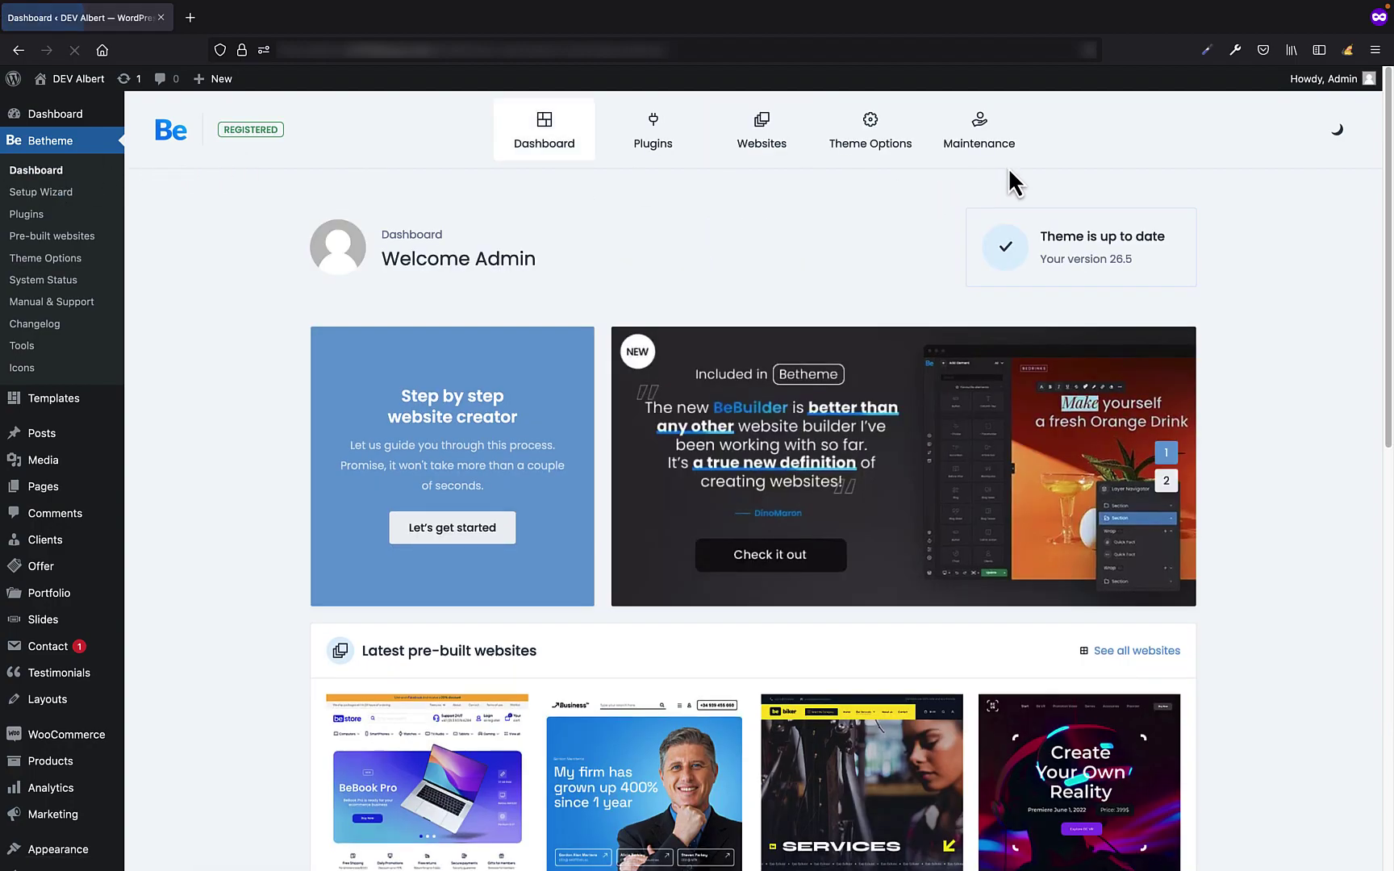
left_click(976, 238)
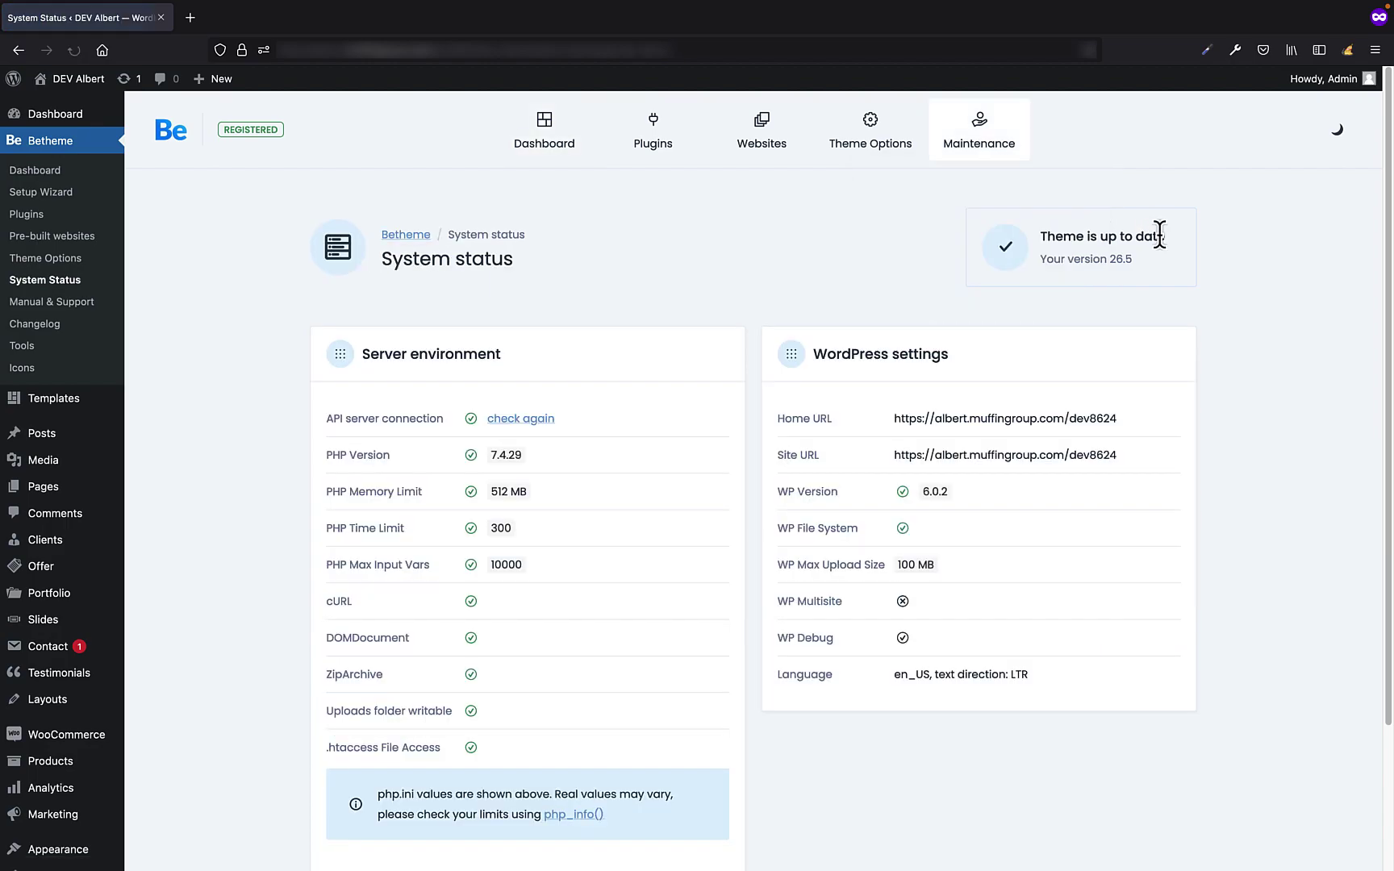
scroll(1213, 363, "down", 3)
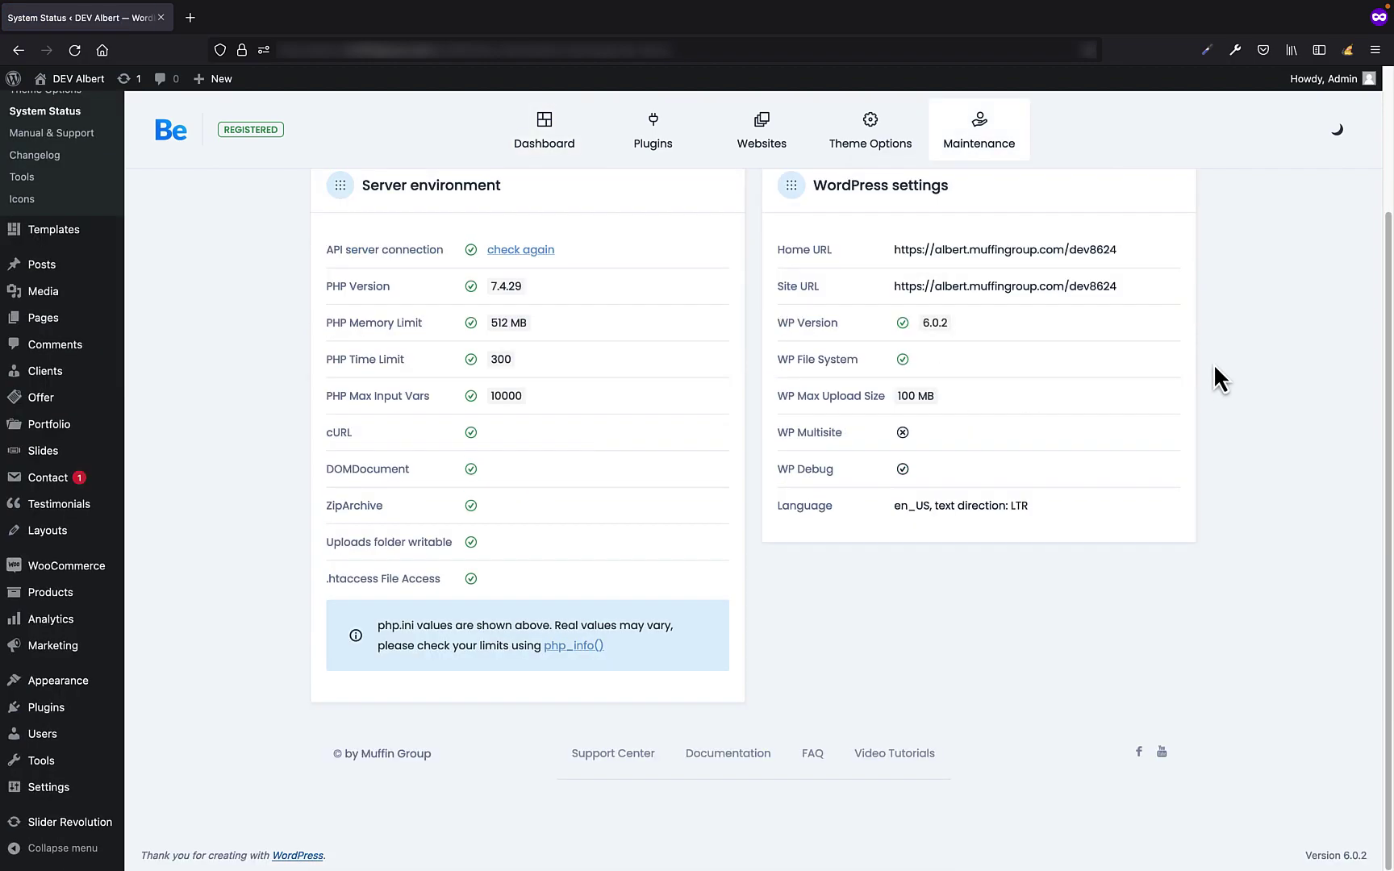
scroll(1214, 363, "up", 3)
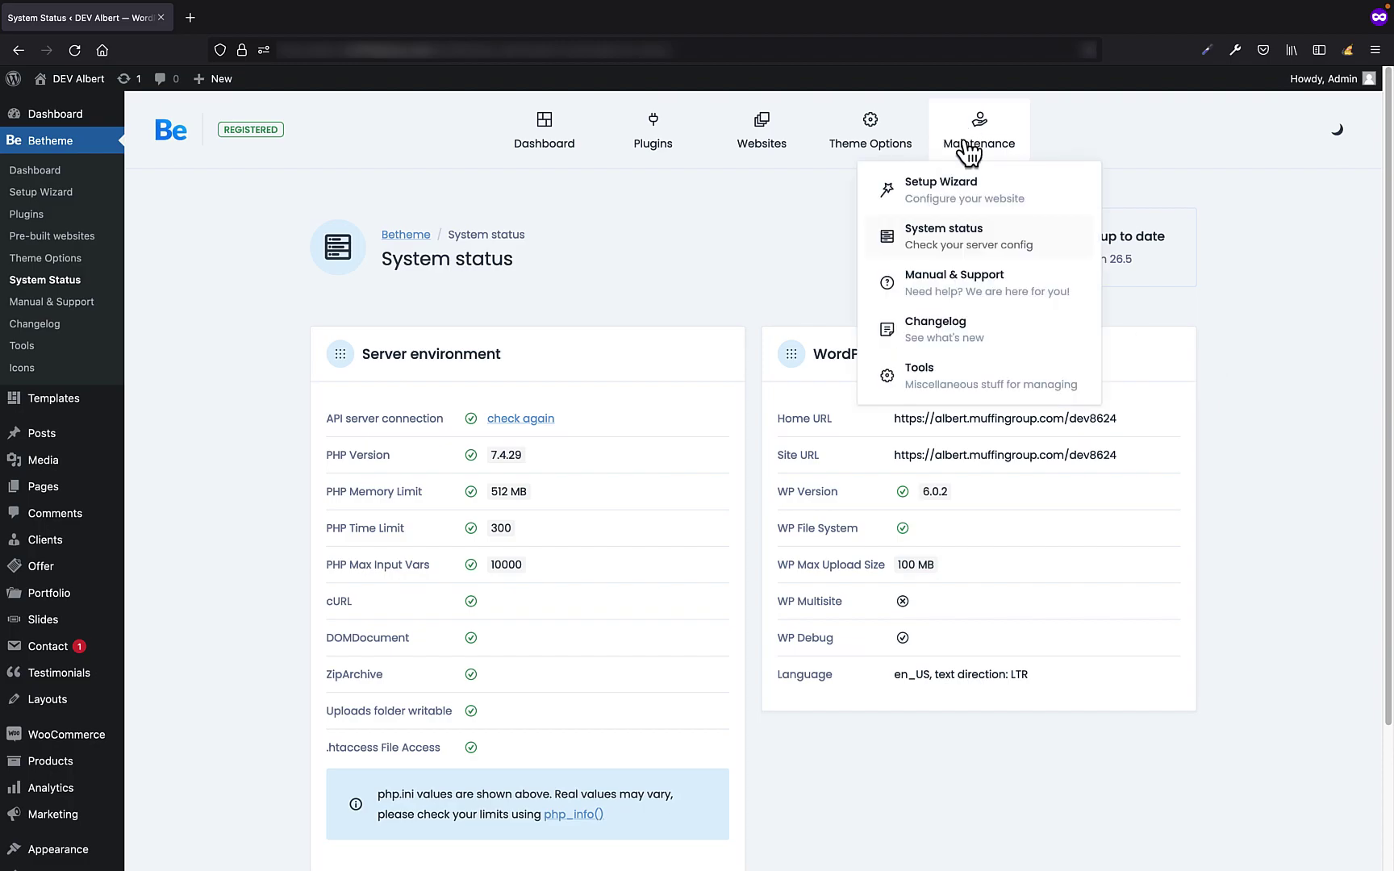
Browse the Manual & Support page with BeBuilder videos, tickets, documentation and forum links.
left_click(976, 298)
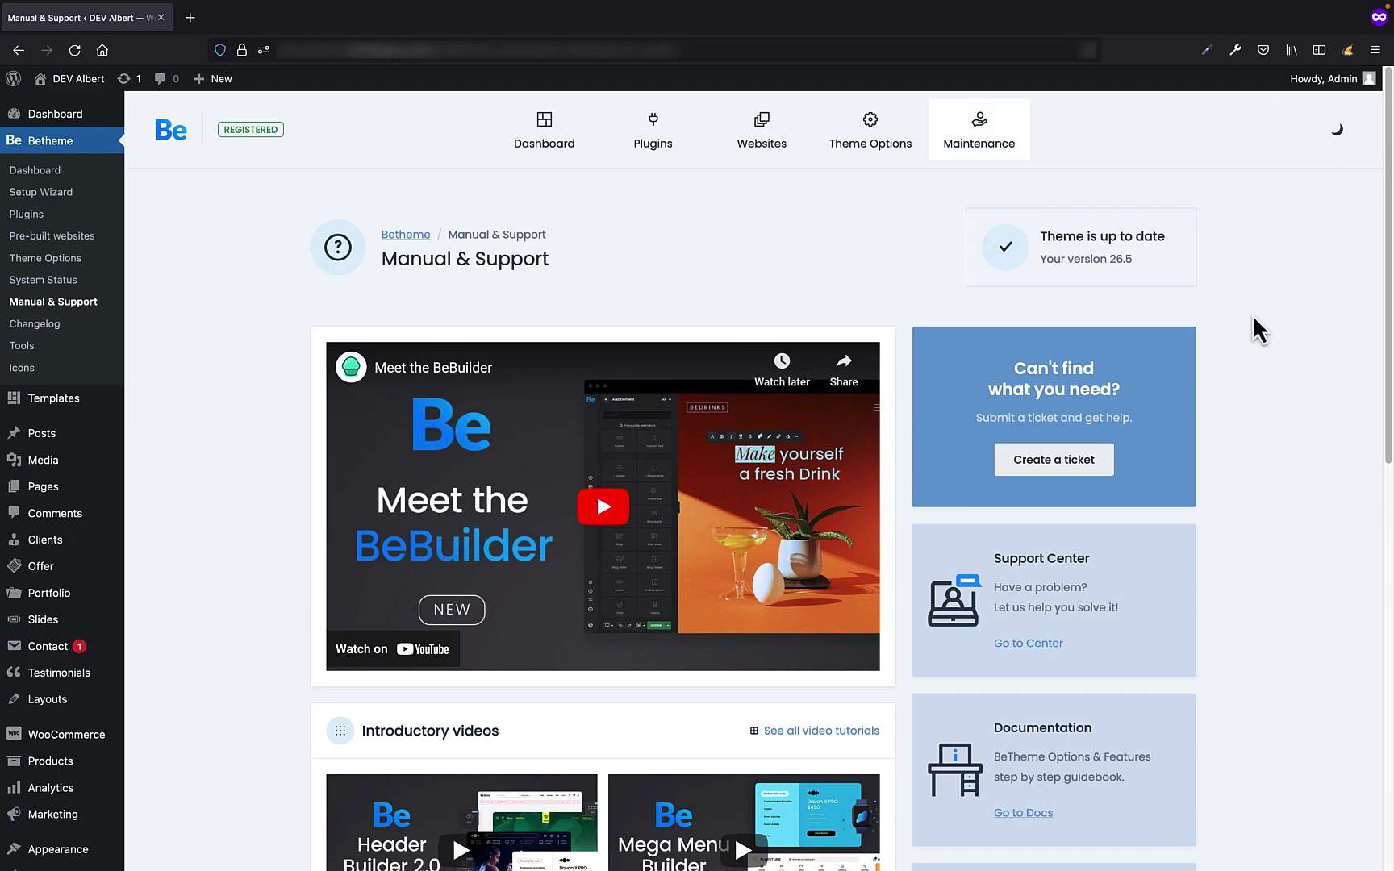
scroll(1253, 316, "down", 5)
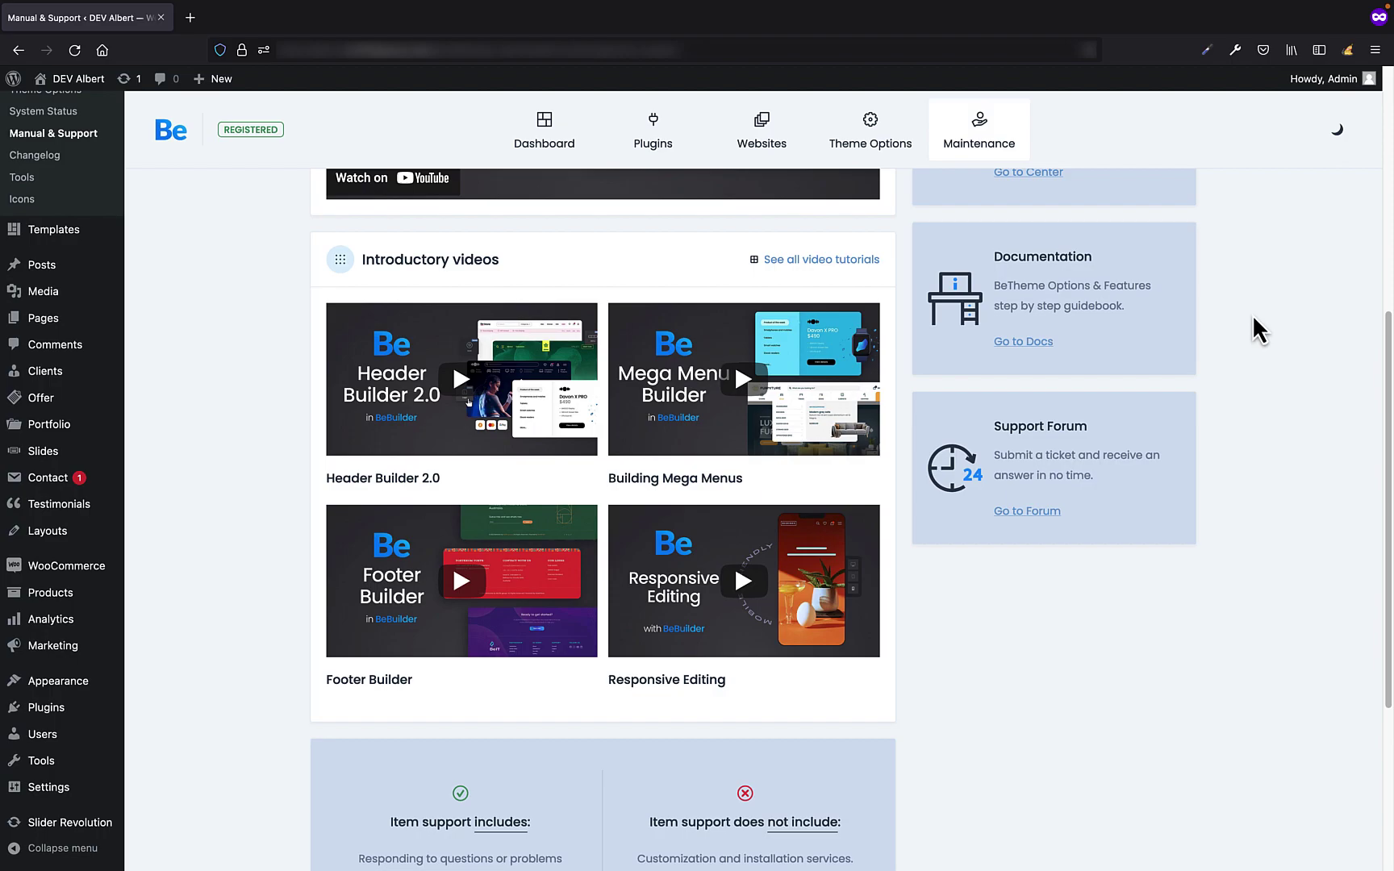
scroll(1252, 313, "up", 5)
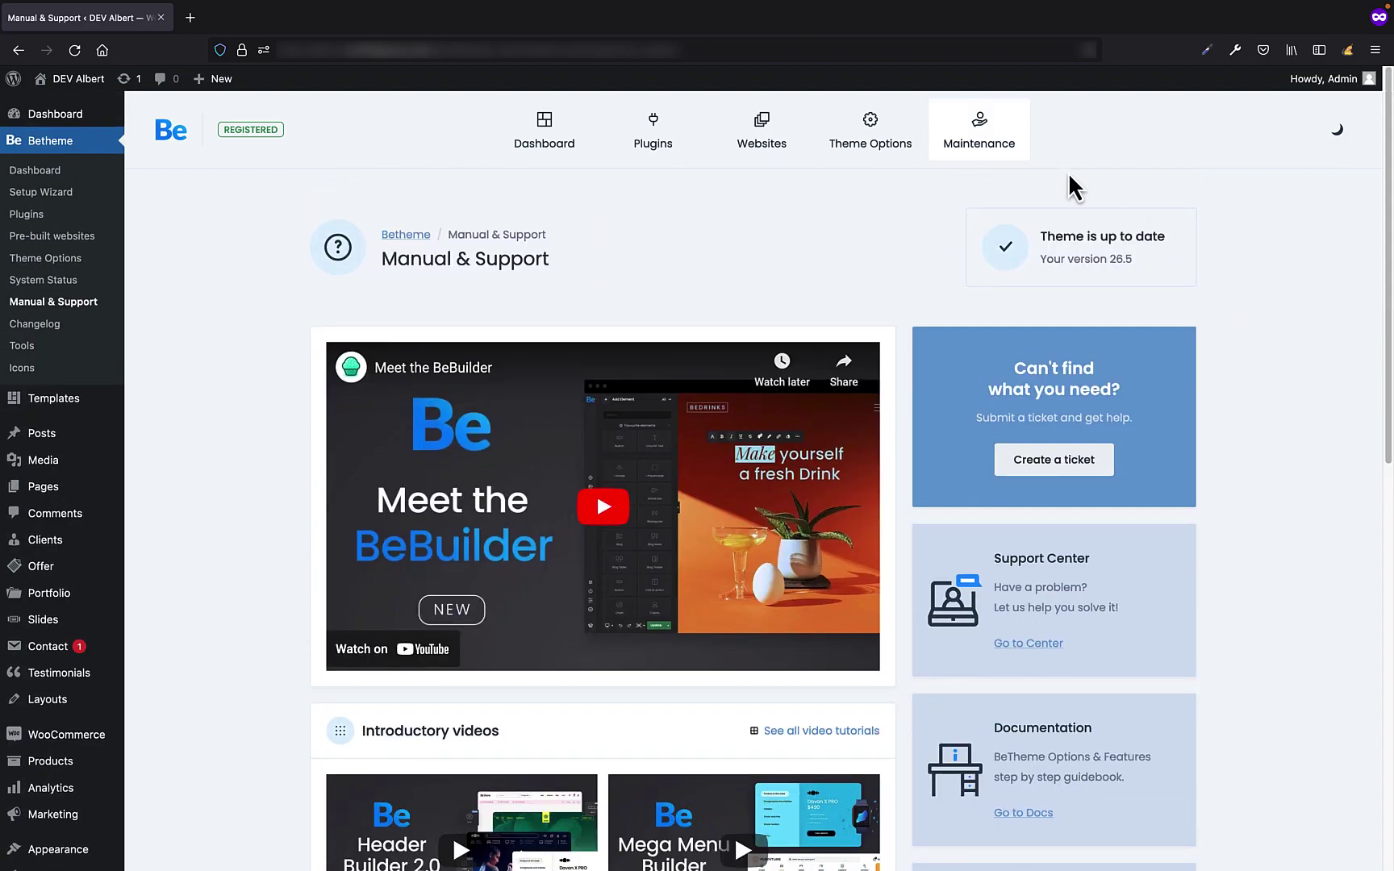
Read through the Changelog entries for version 26.5, including Setup Wizard and global sections.
mouse_move(985, 143)
left_click(986, 329)
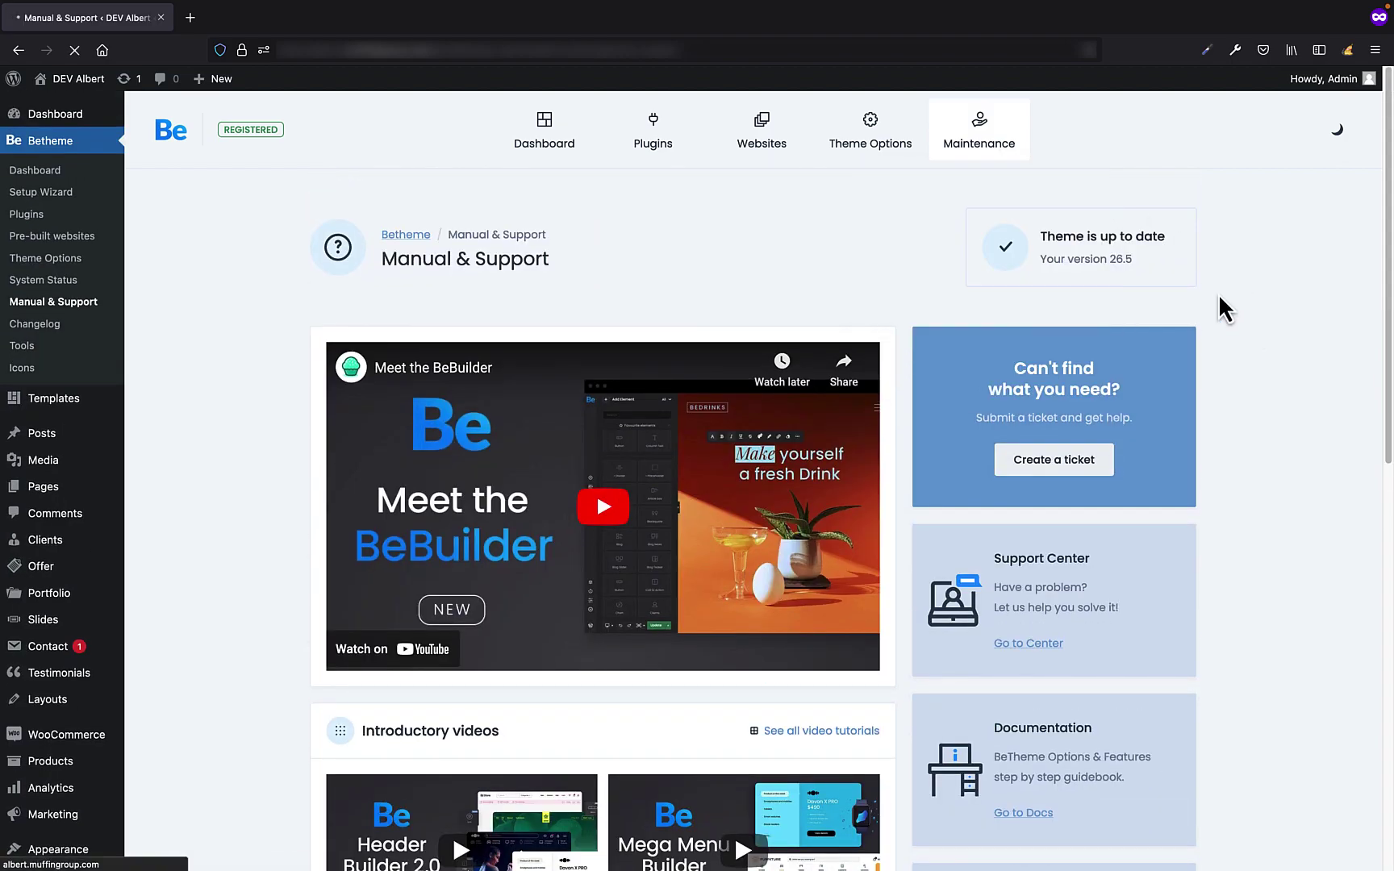
scroll(1048, 388, "down", 6)
scroll(986, 432, "down", 1)
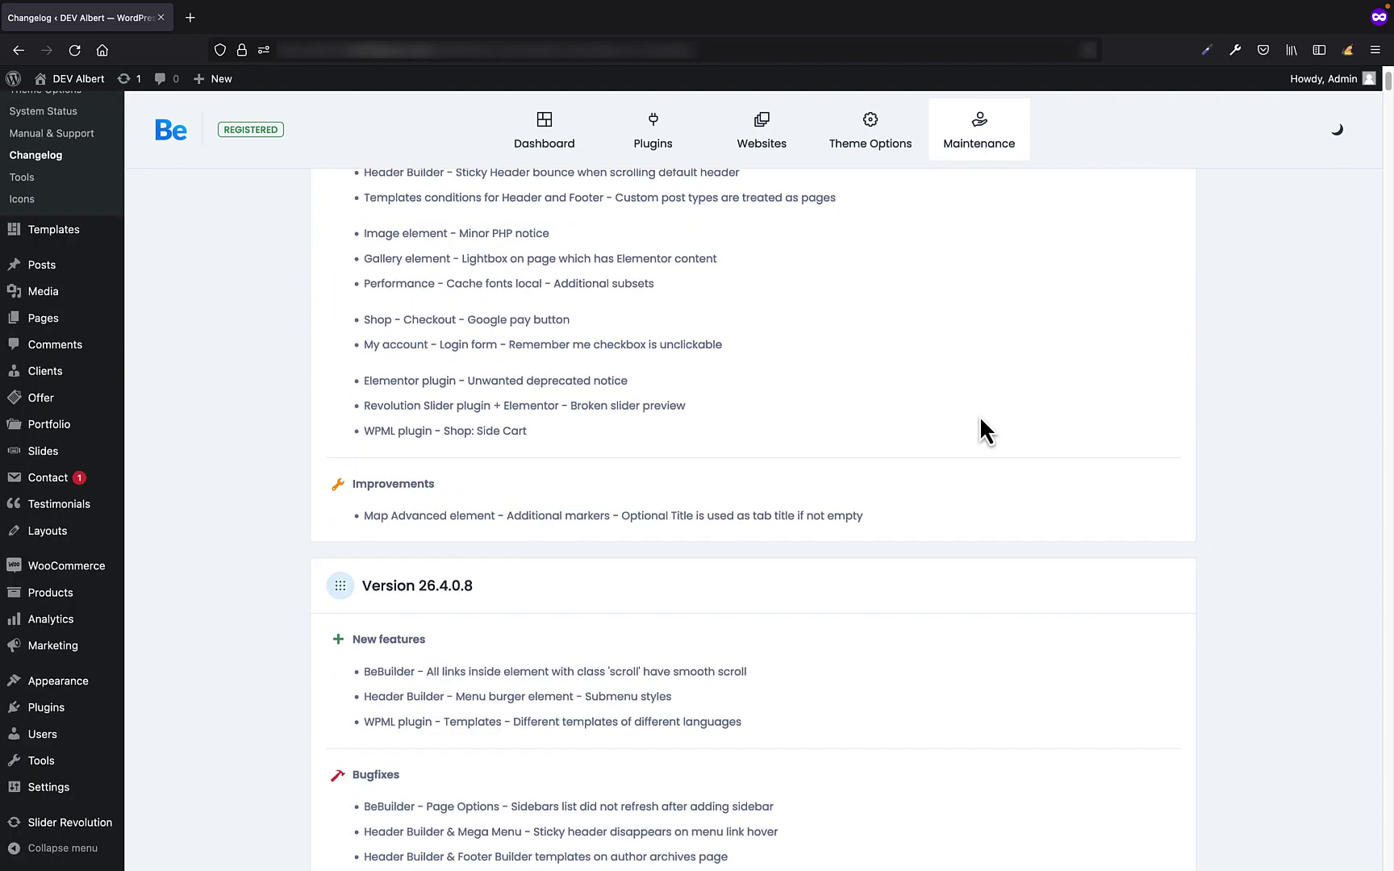
scroll(980, 418, "up", 9)
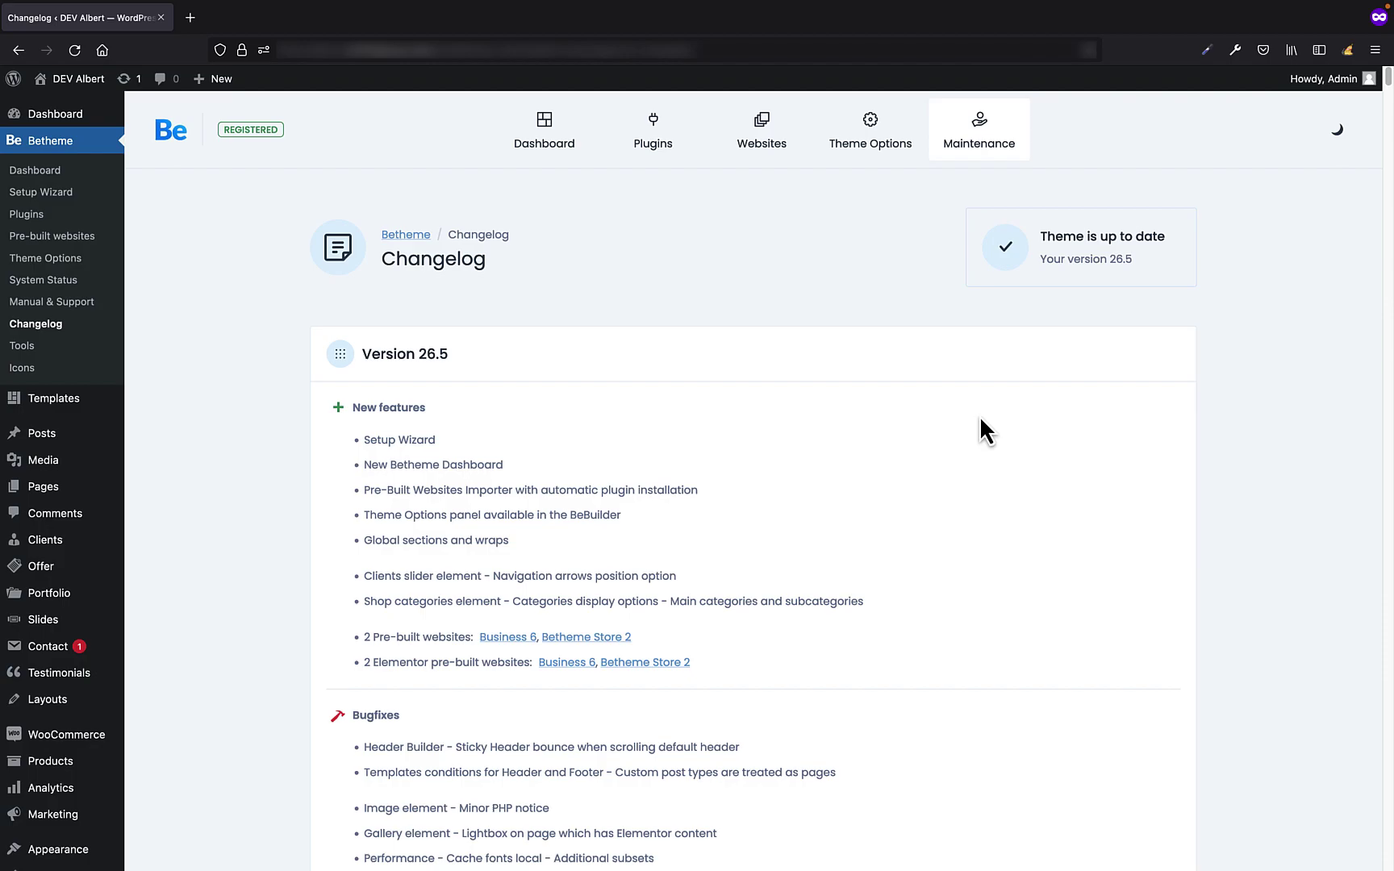
Show the Maintenance Tools page with Local CSS, Local Fonts and Delete History actions.
mouse_move(981, 129)
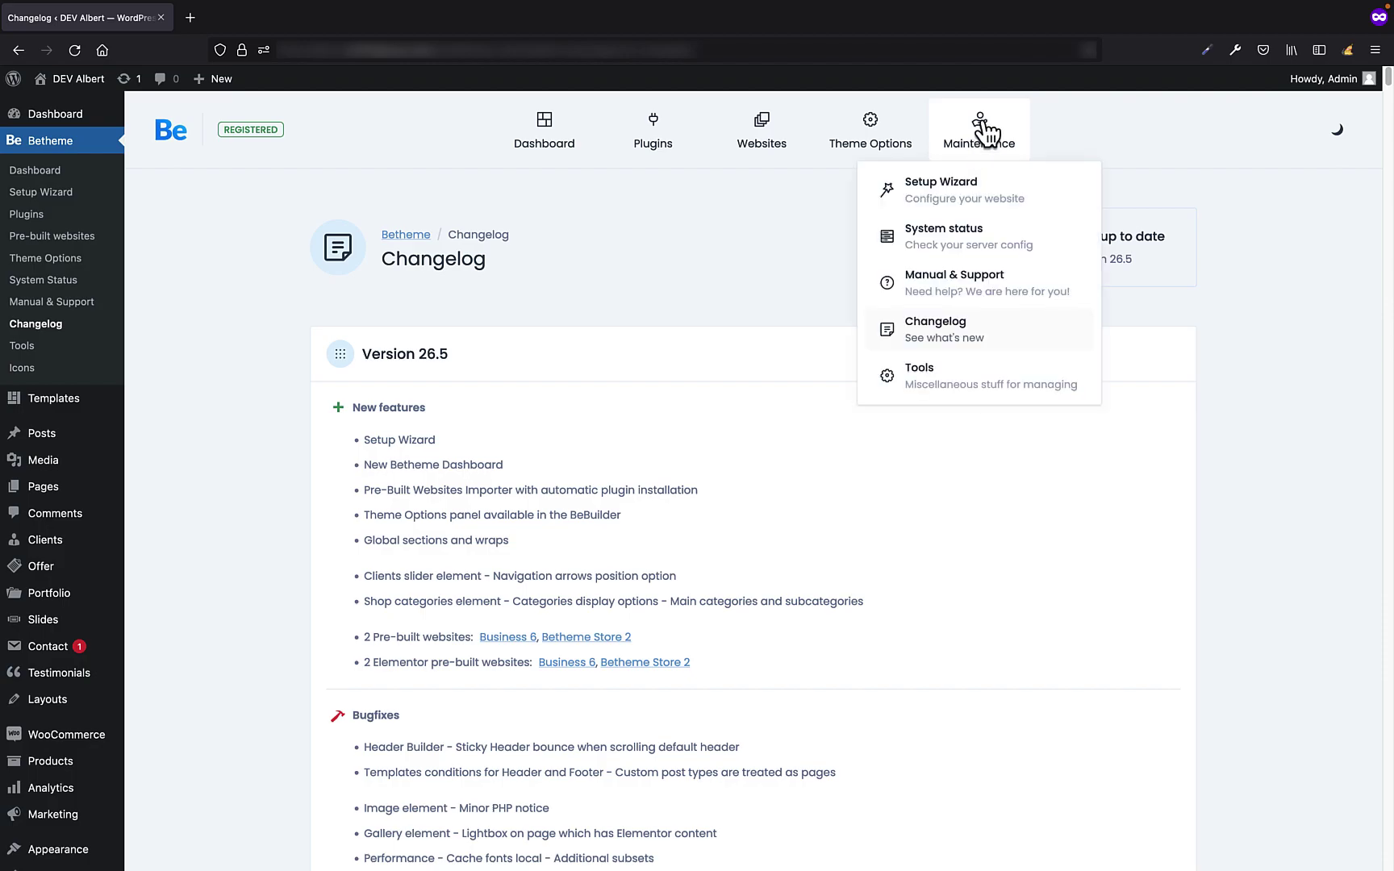
left_click(1073, 377)
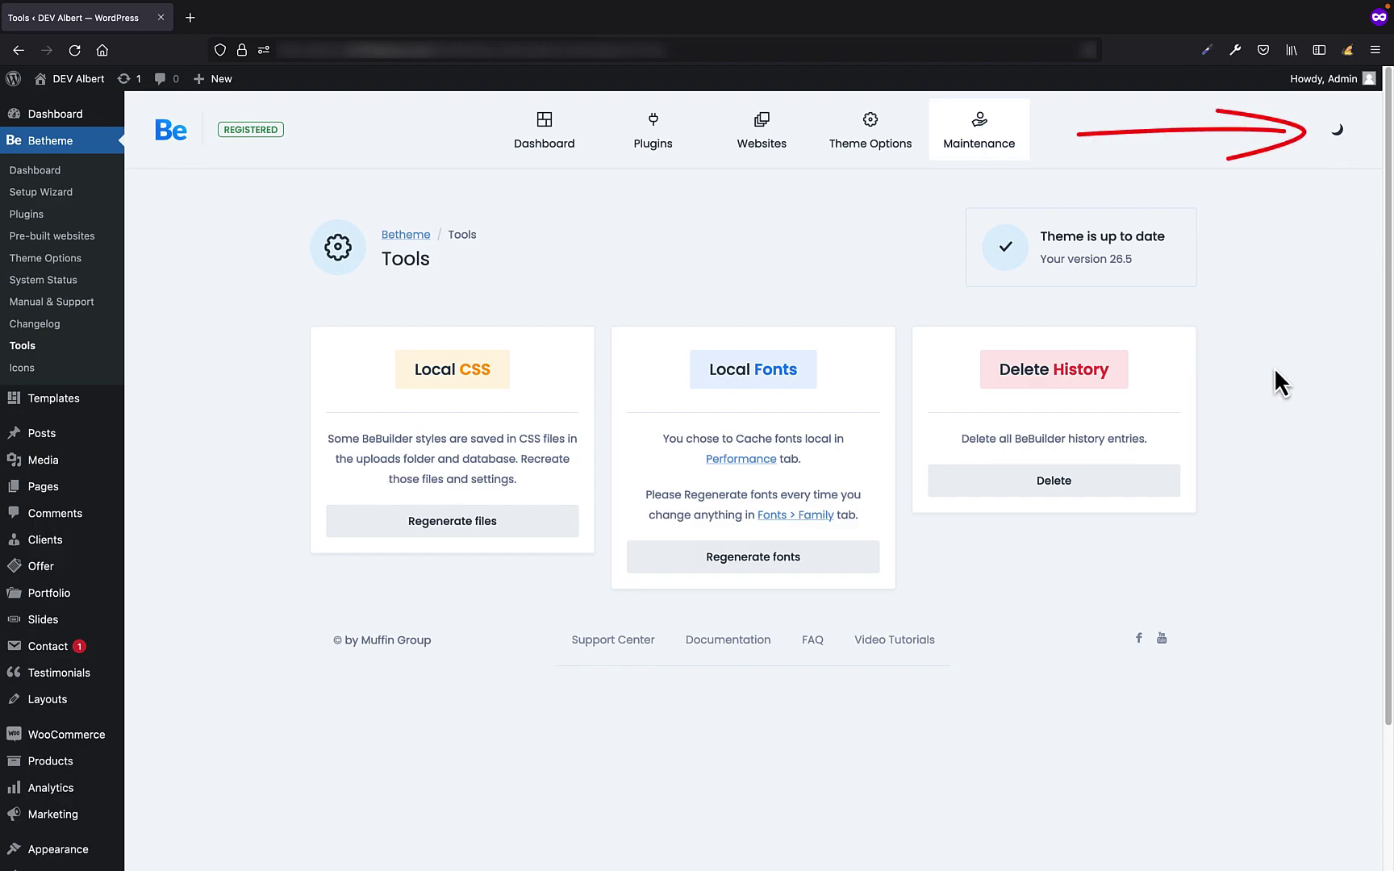
Turn on dark mode for the Betheme panel using the moon icon.
left_click(1337, 131)
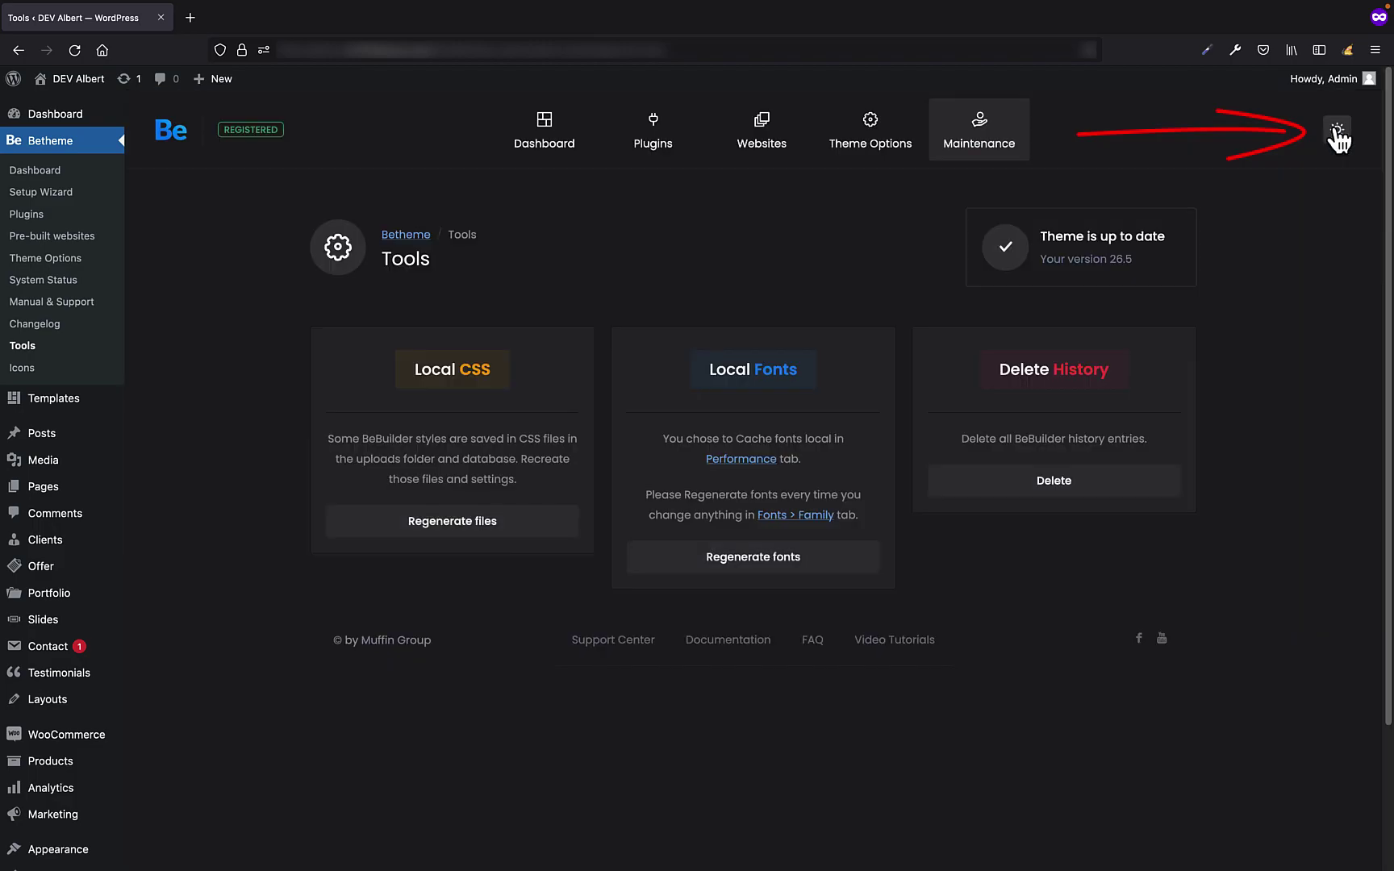